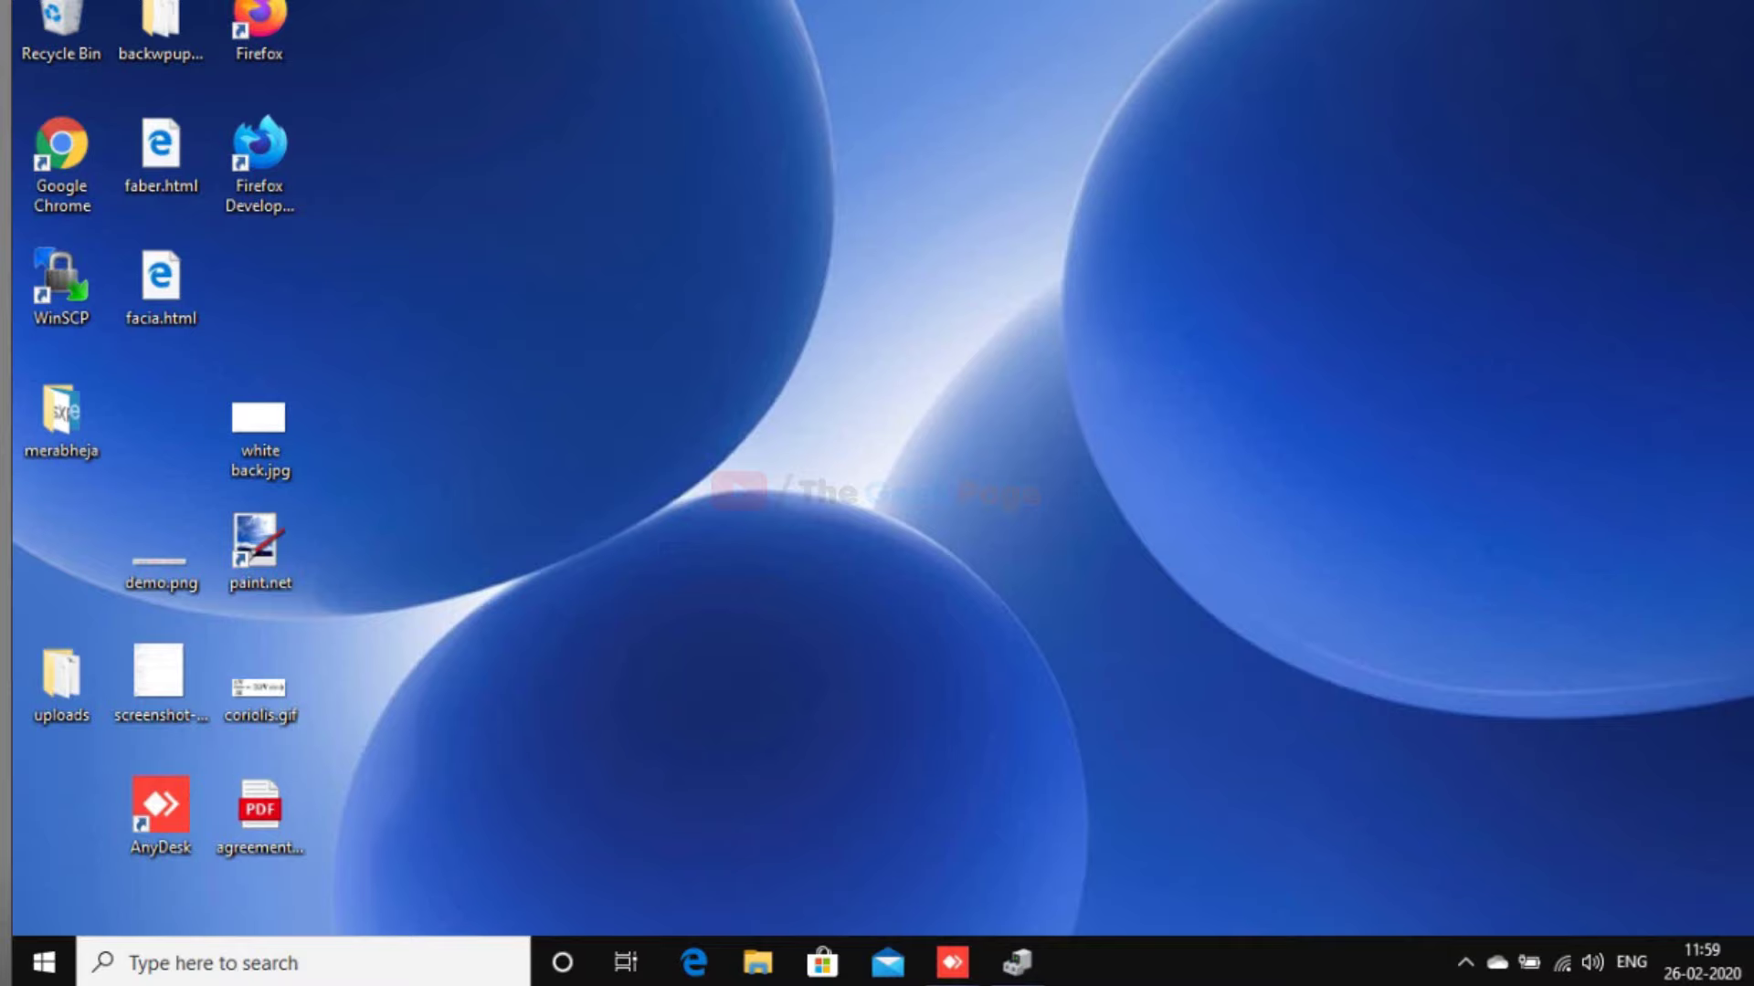
Scan for hardware changes in Device Manager with Network adapters selected.
click(316, 962)
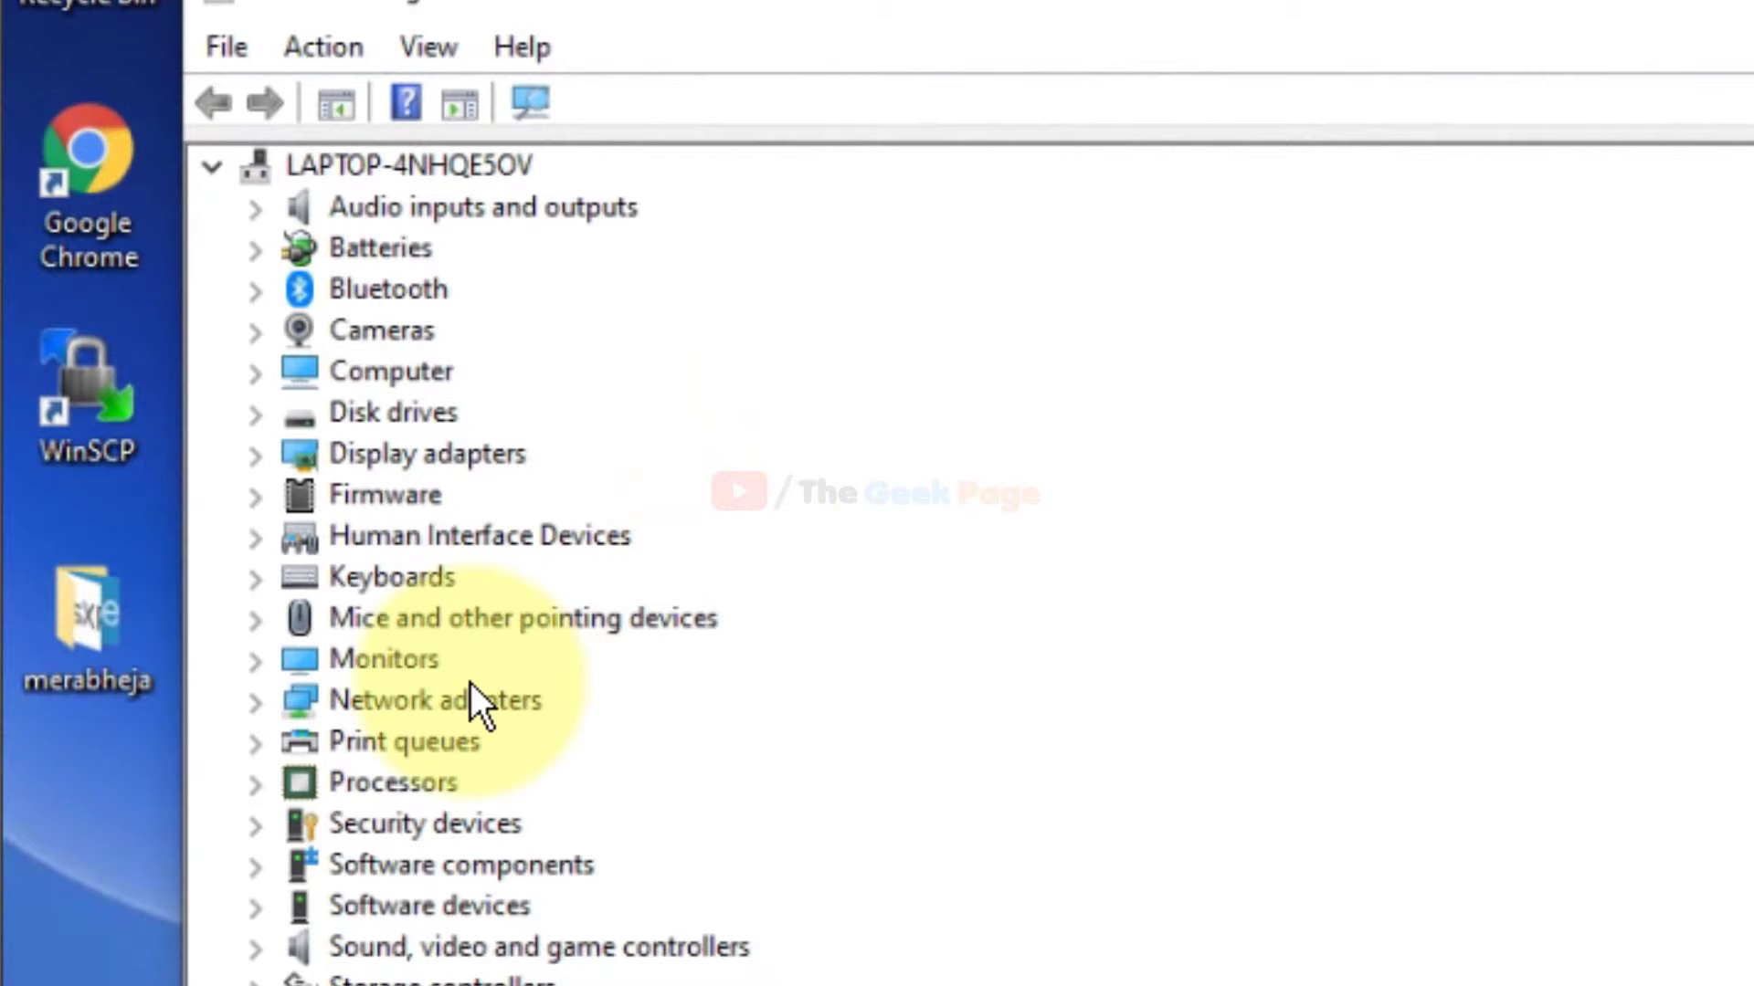
click(386, 705)
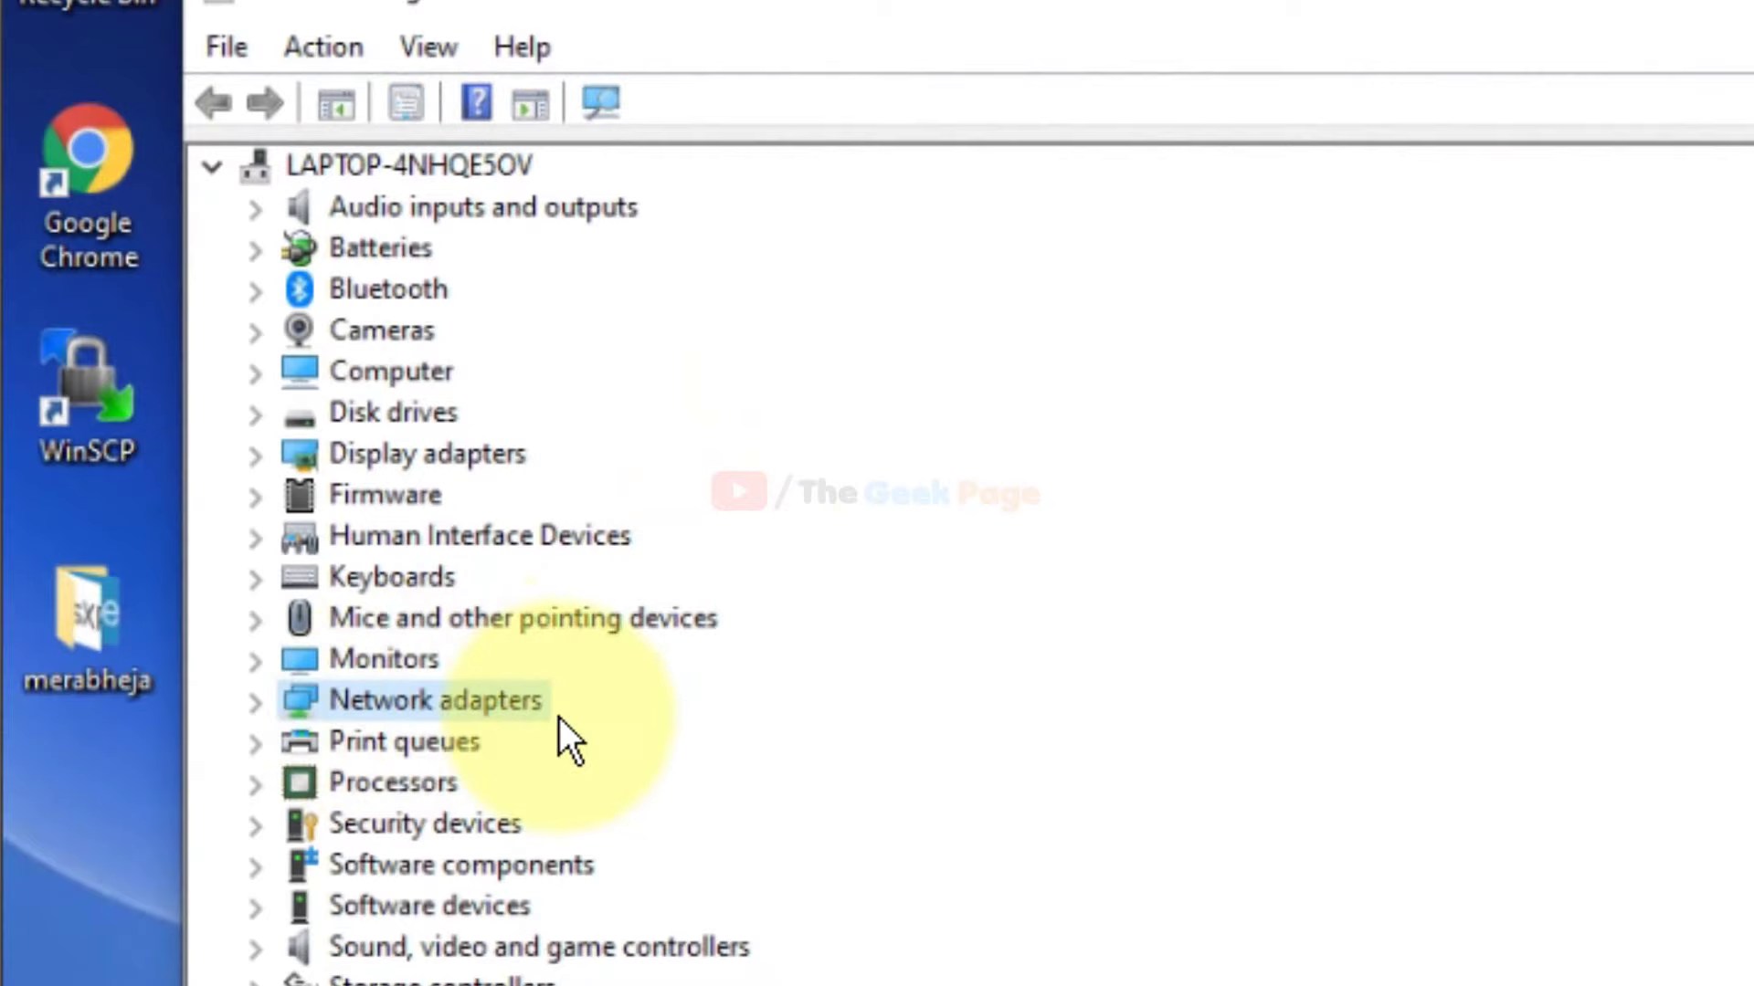
click(346, 55)
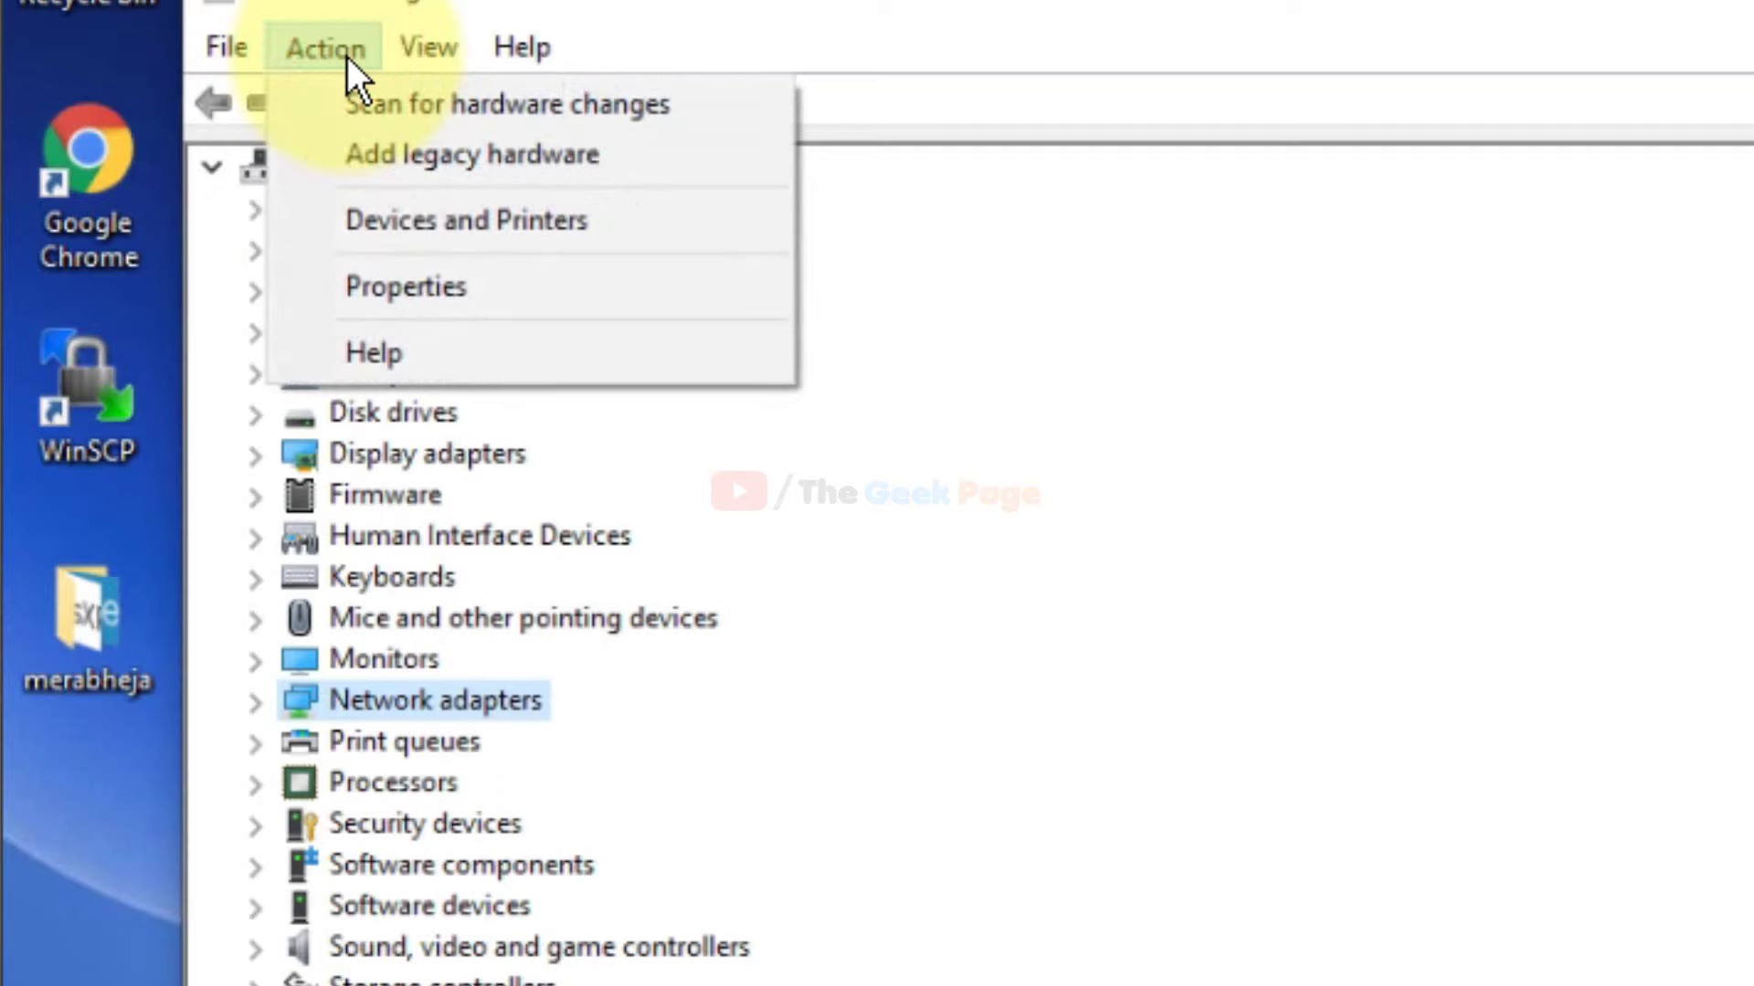
click(568, 114)
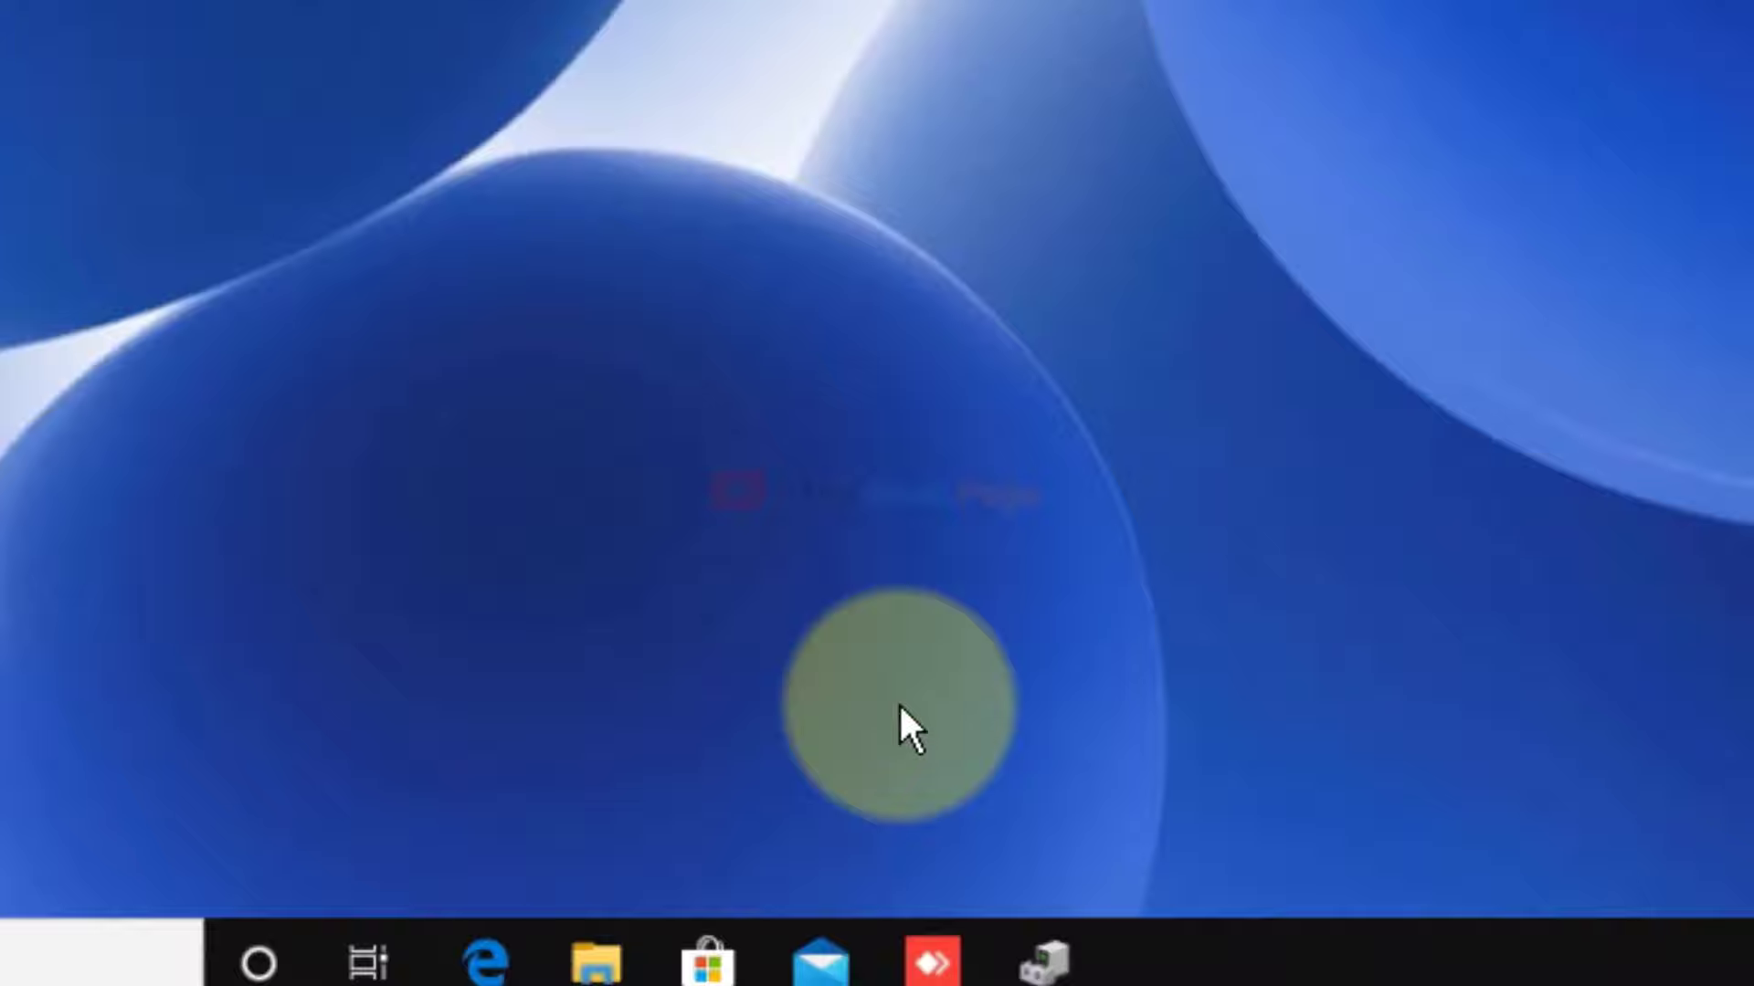
Run cmd as a new Task Manager task with administrative privileges.
right_click(1318, 955)
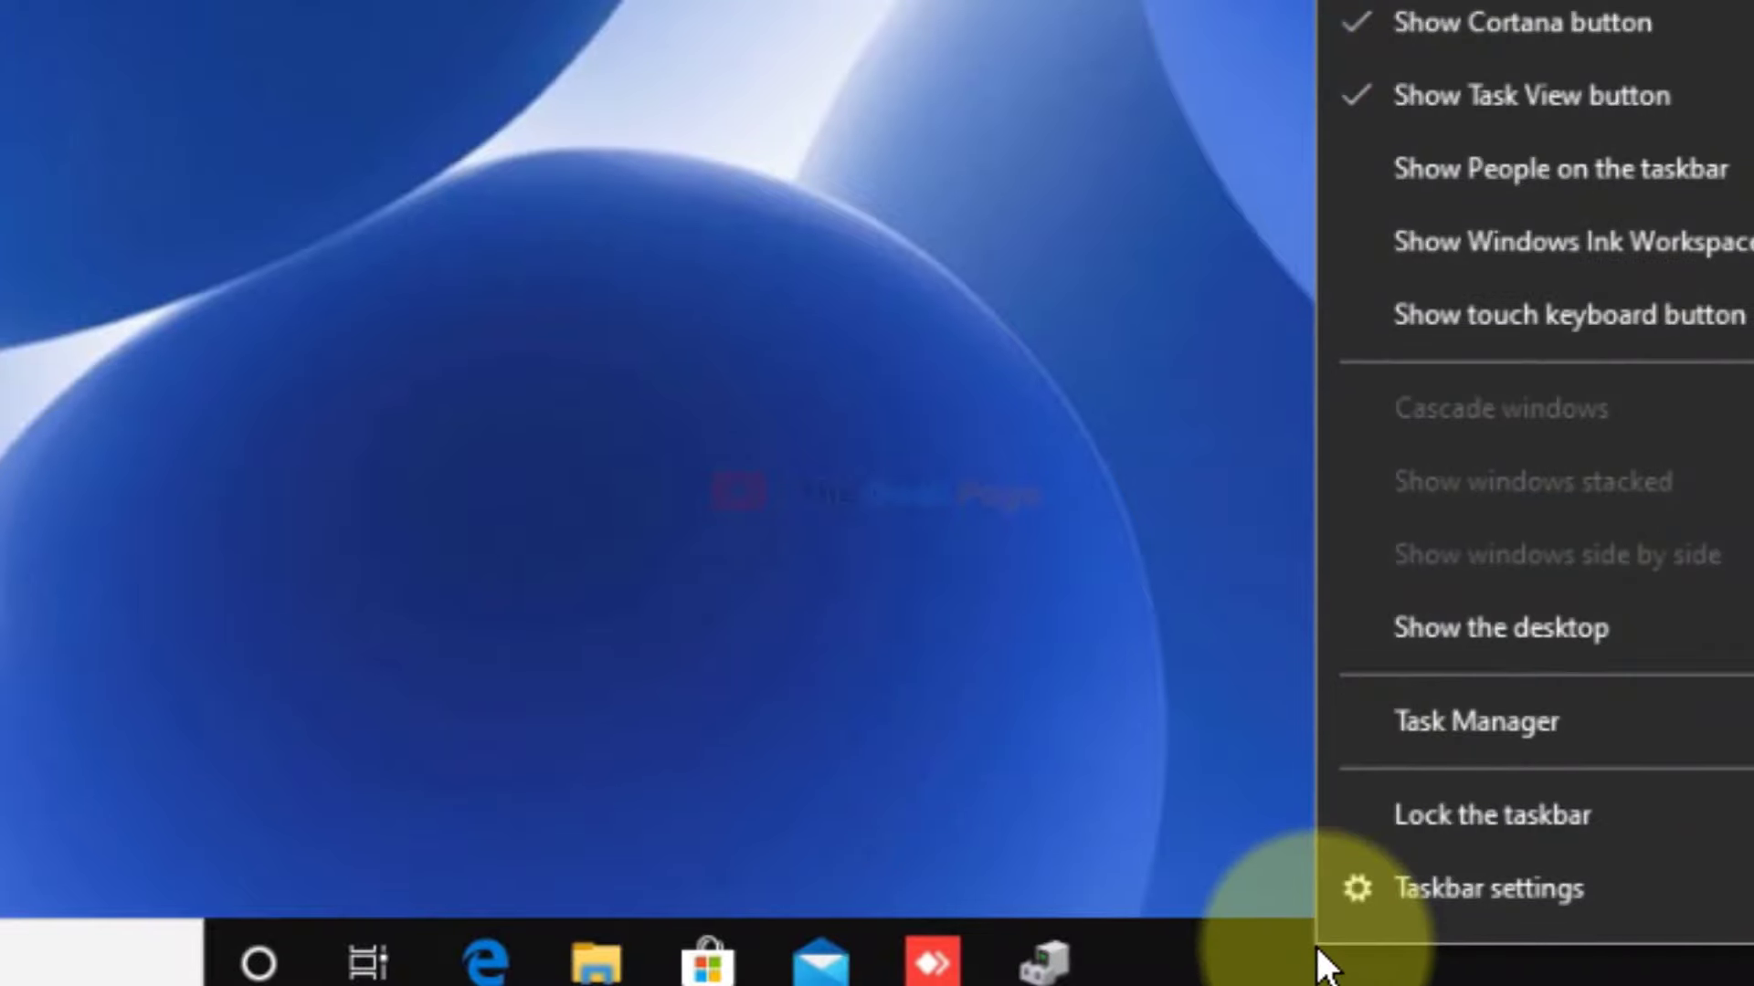
click(1527, 740)
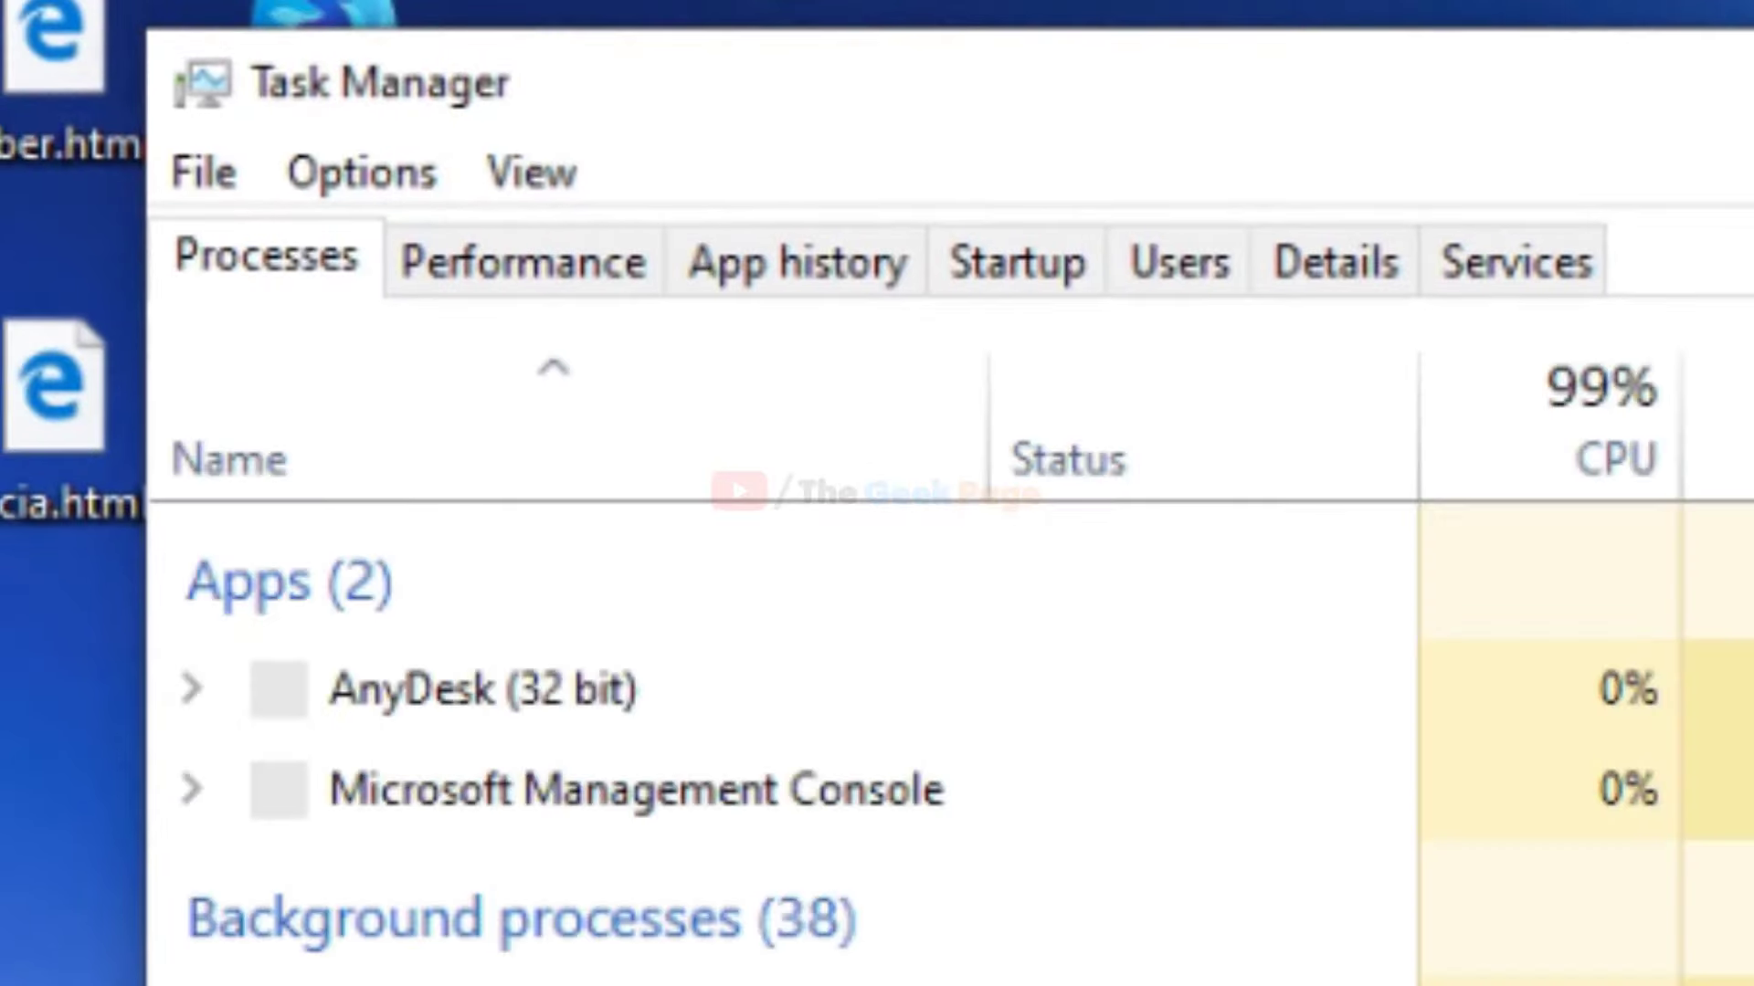
click(219, 194)
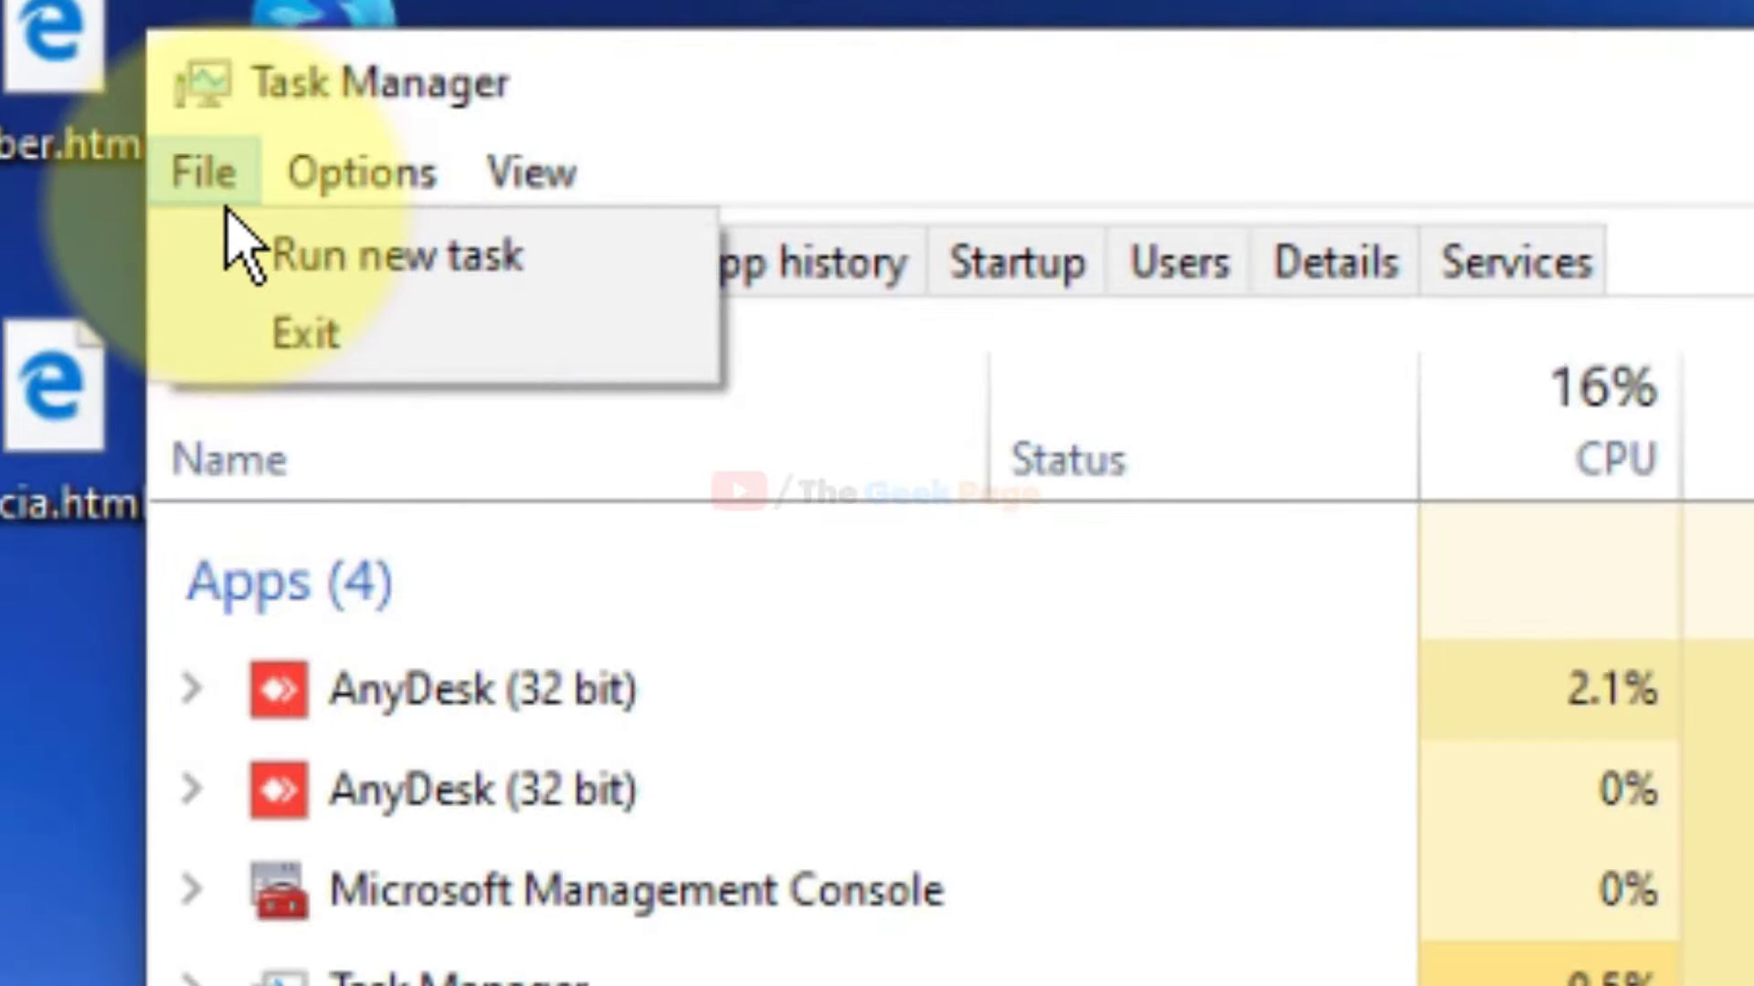
click(496, 275)
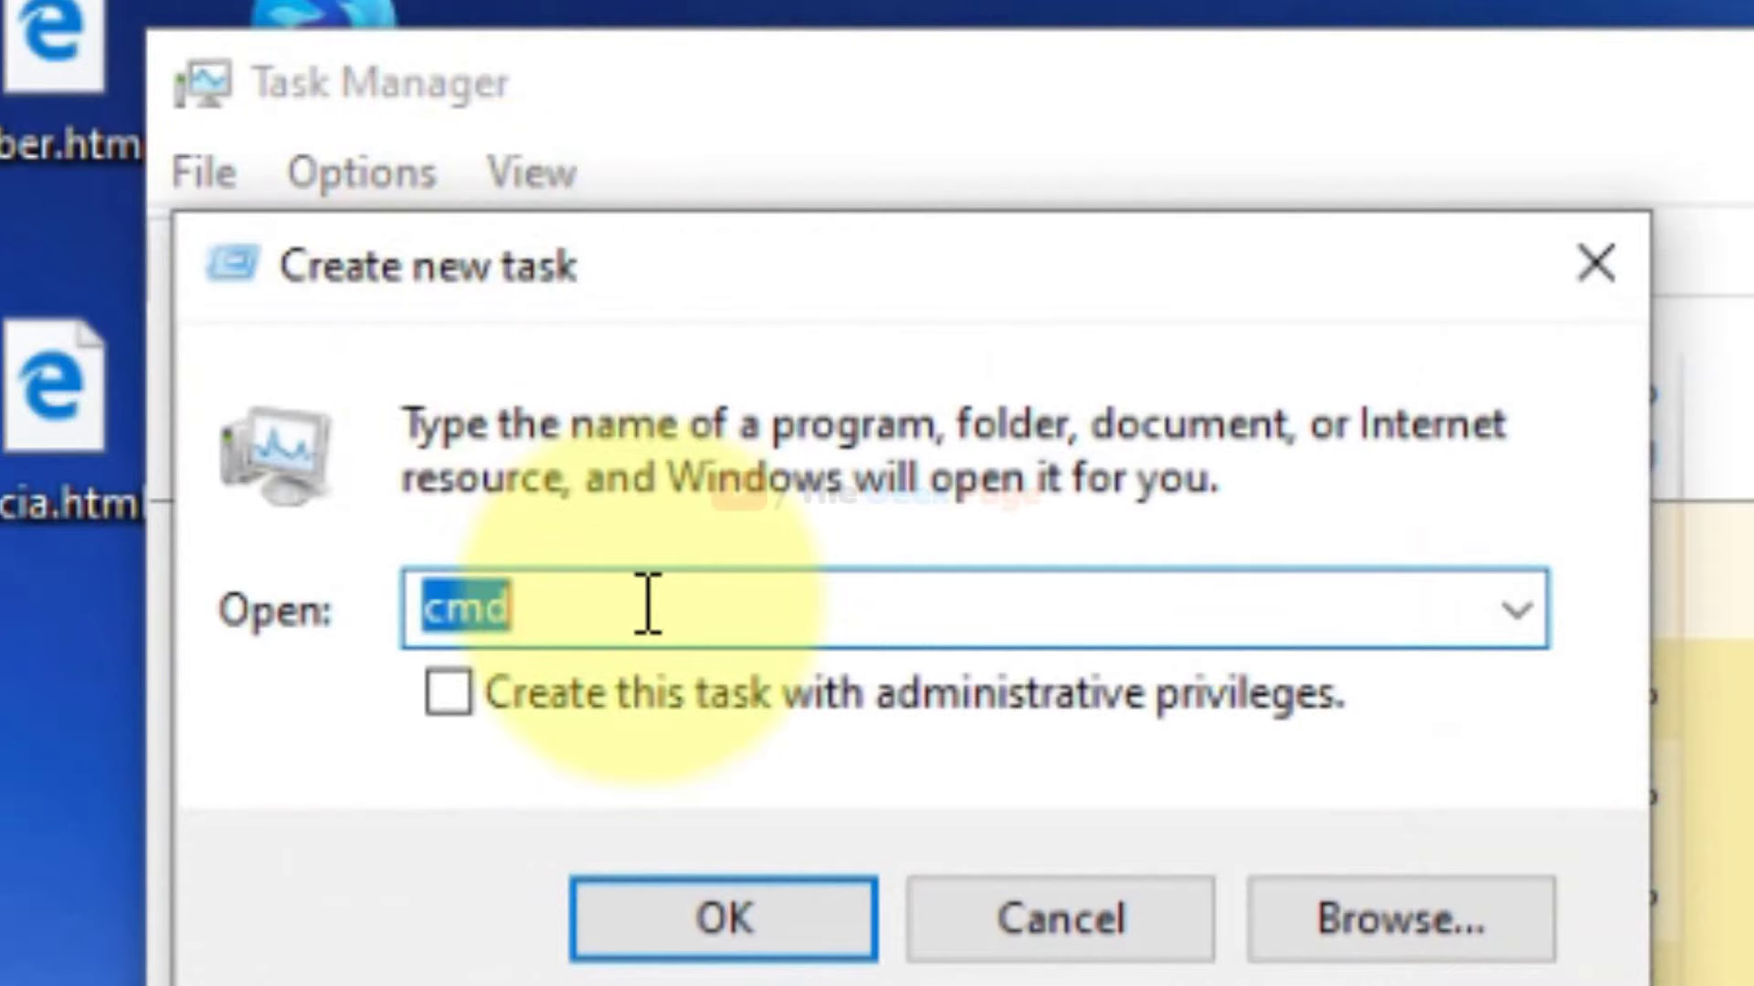
text(cmd)
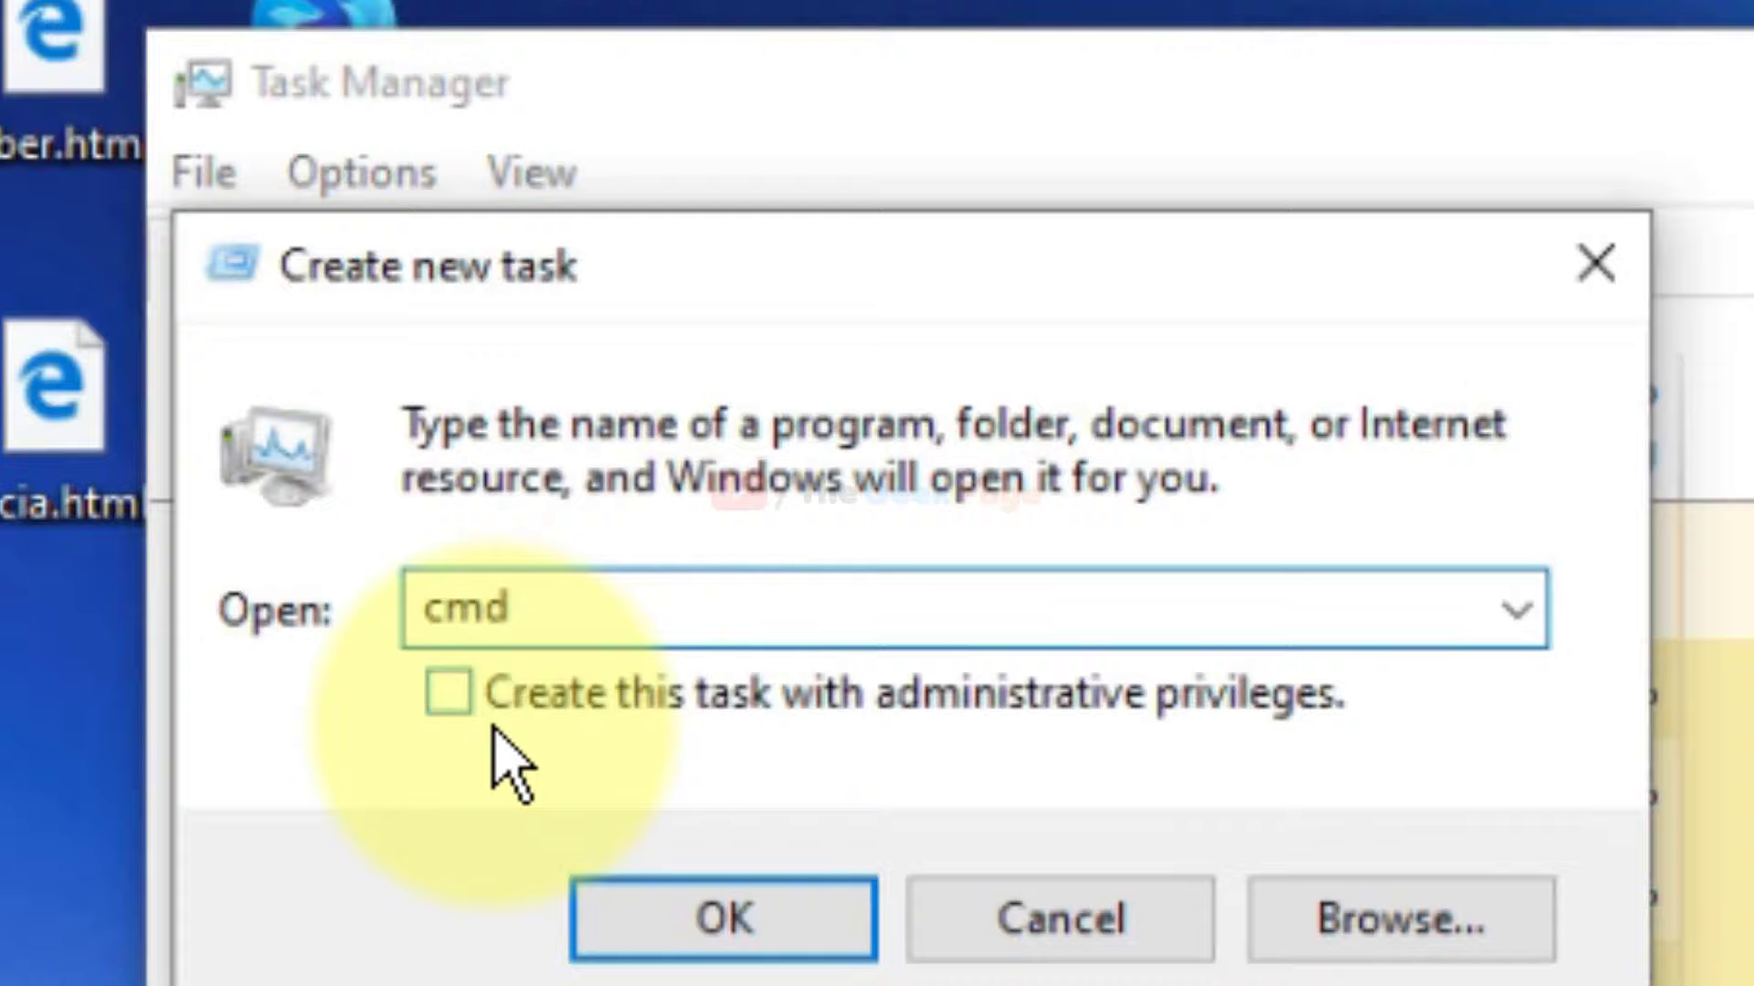
click(454, 699)
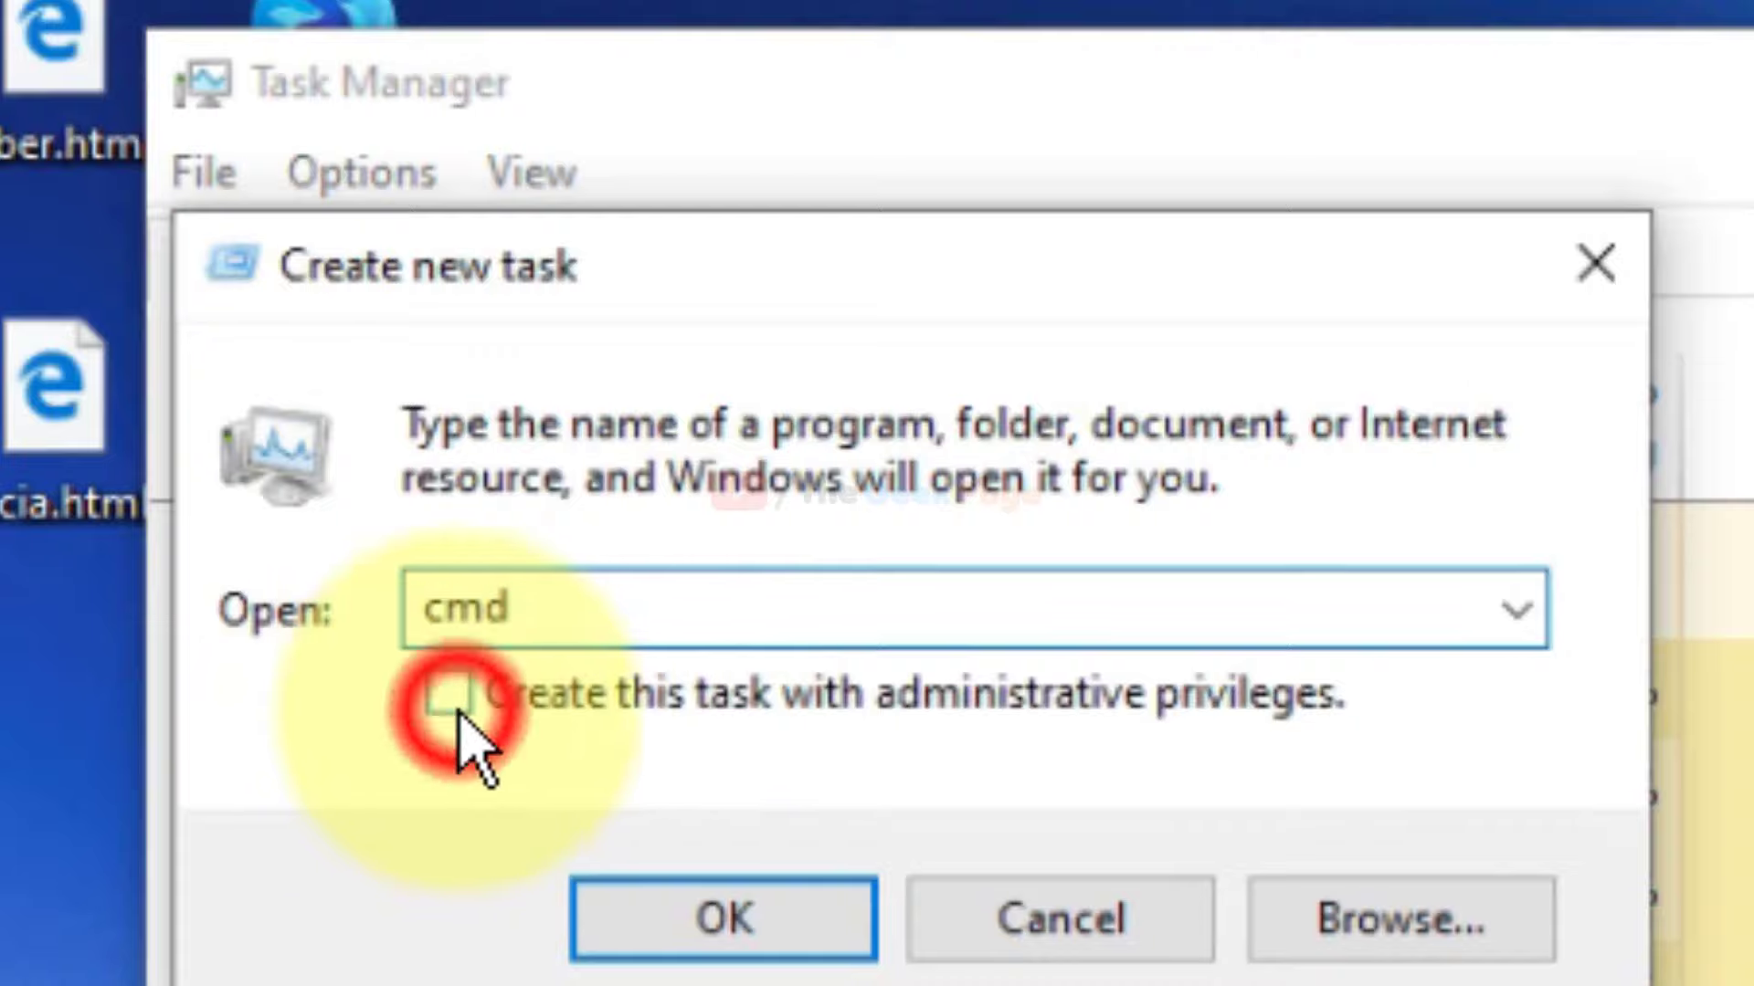
click(704, 918)
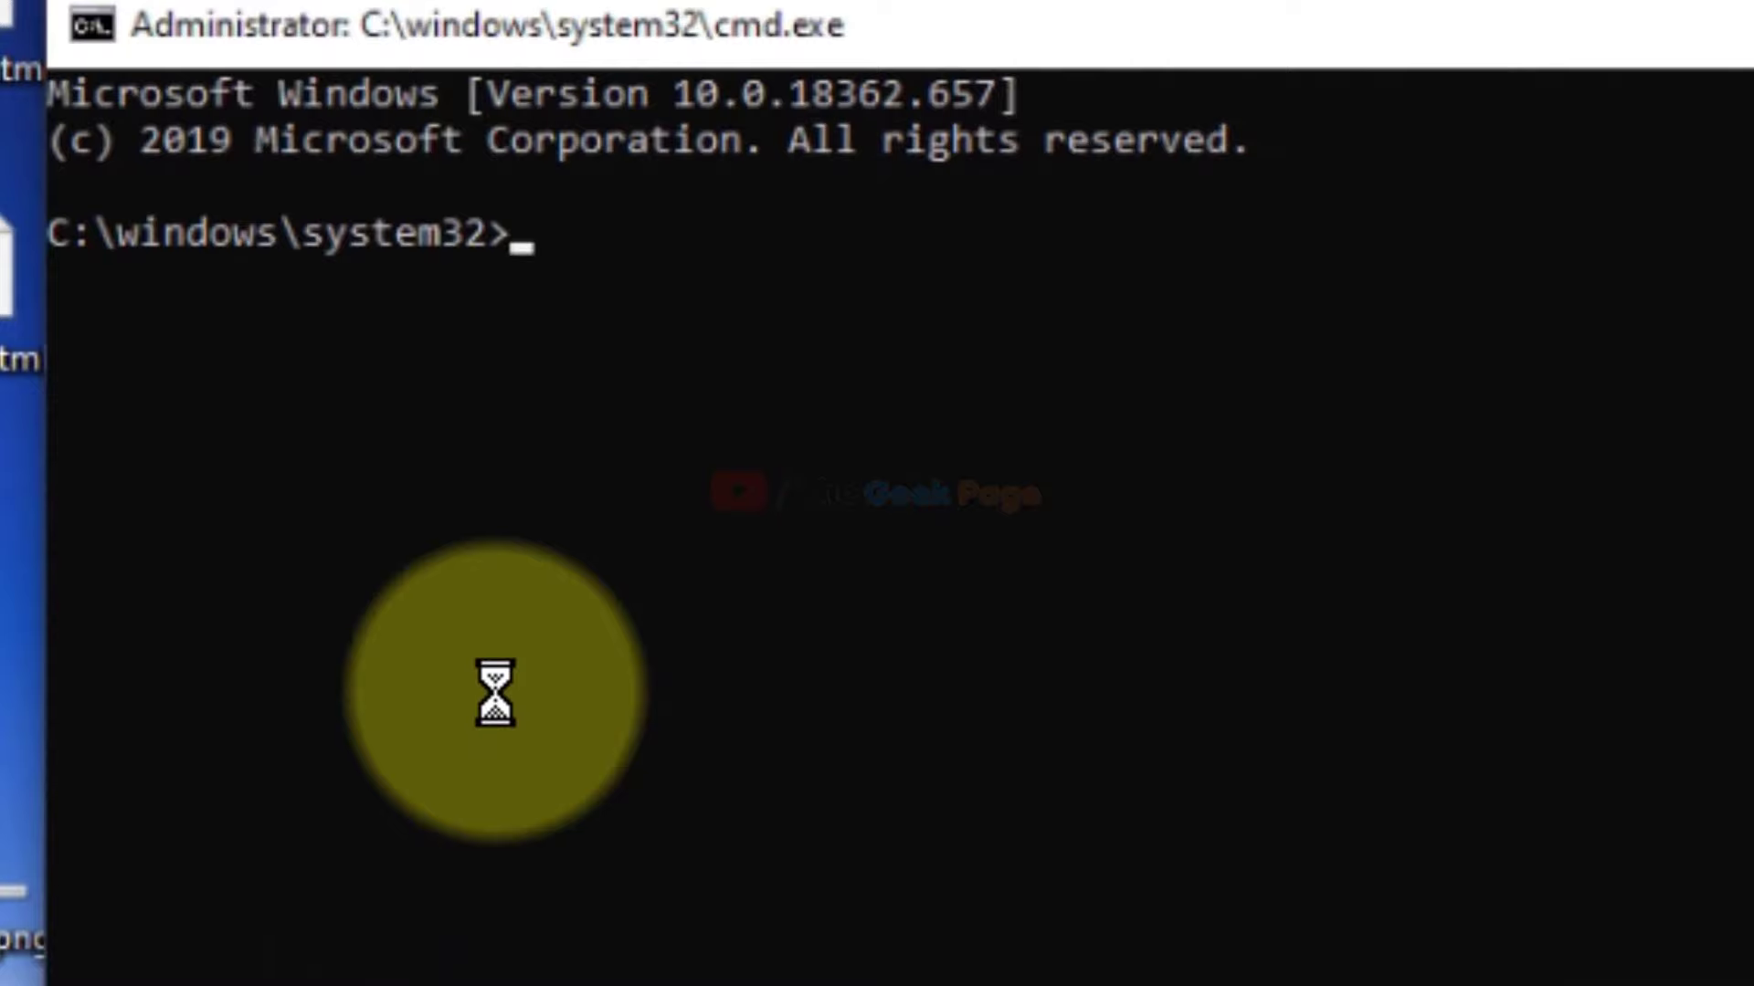
Type 'netsh winsock reset' at the elevated Command Prompt.
text(netsh )
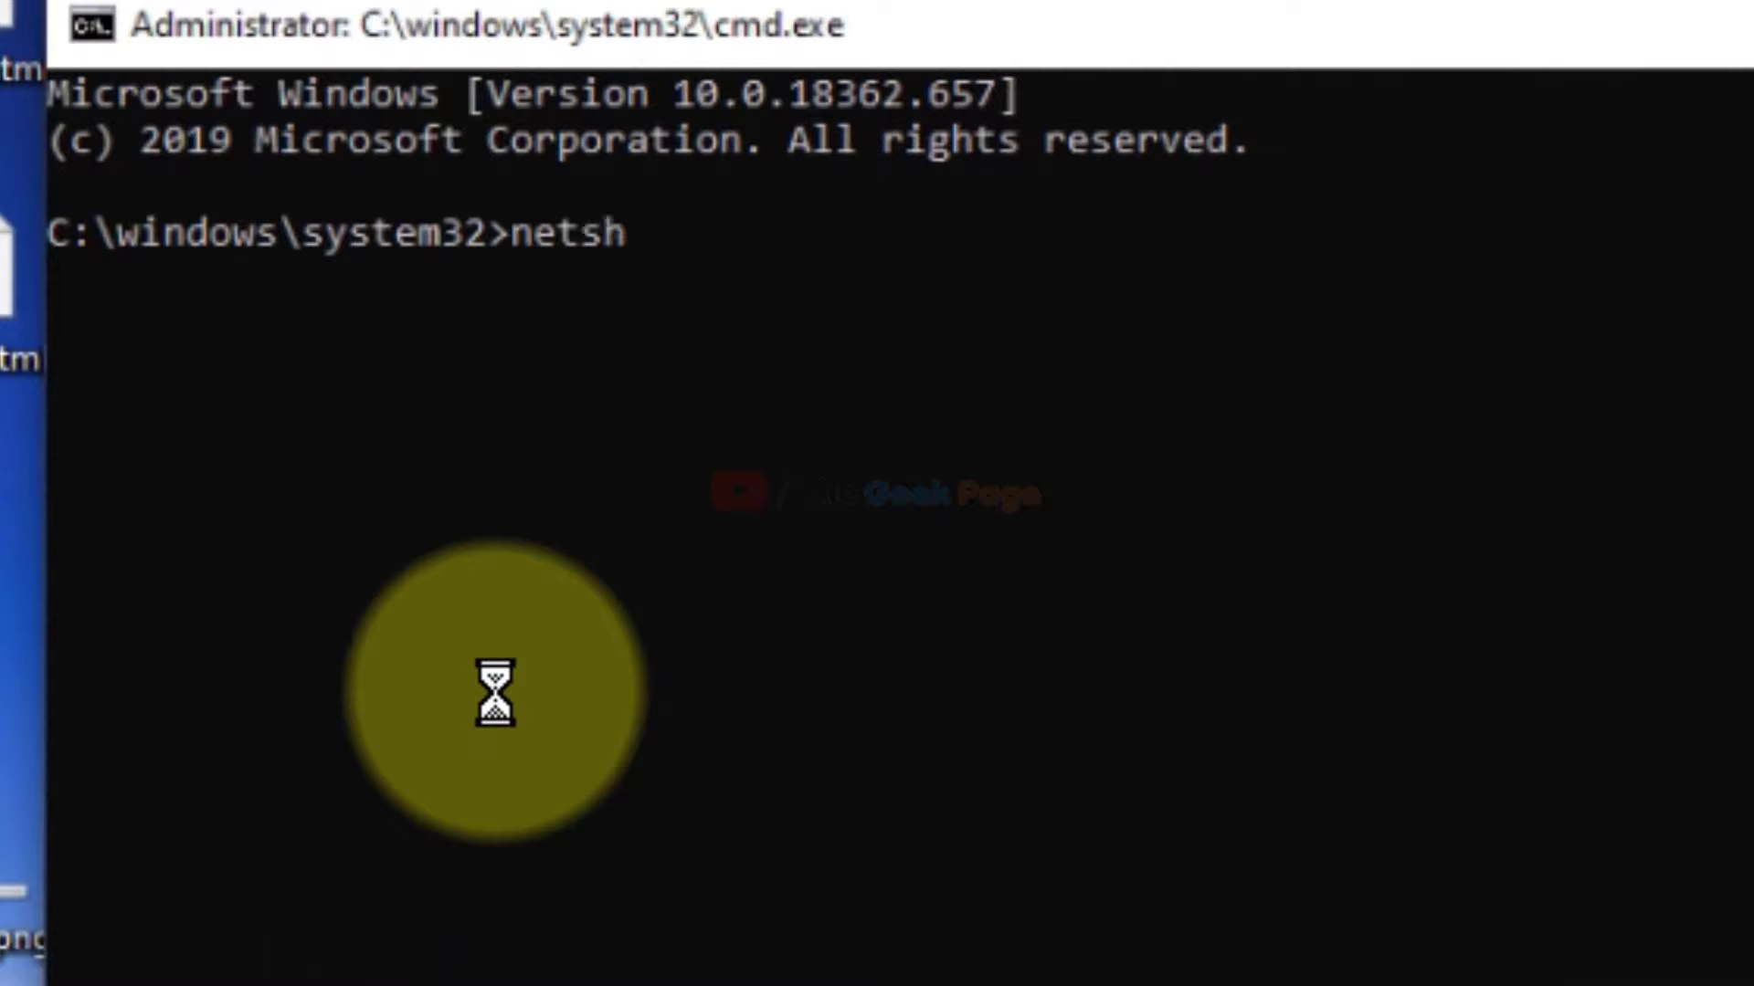
text(winsock)
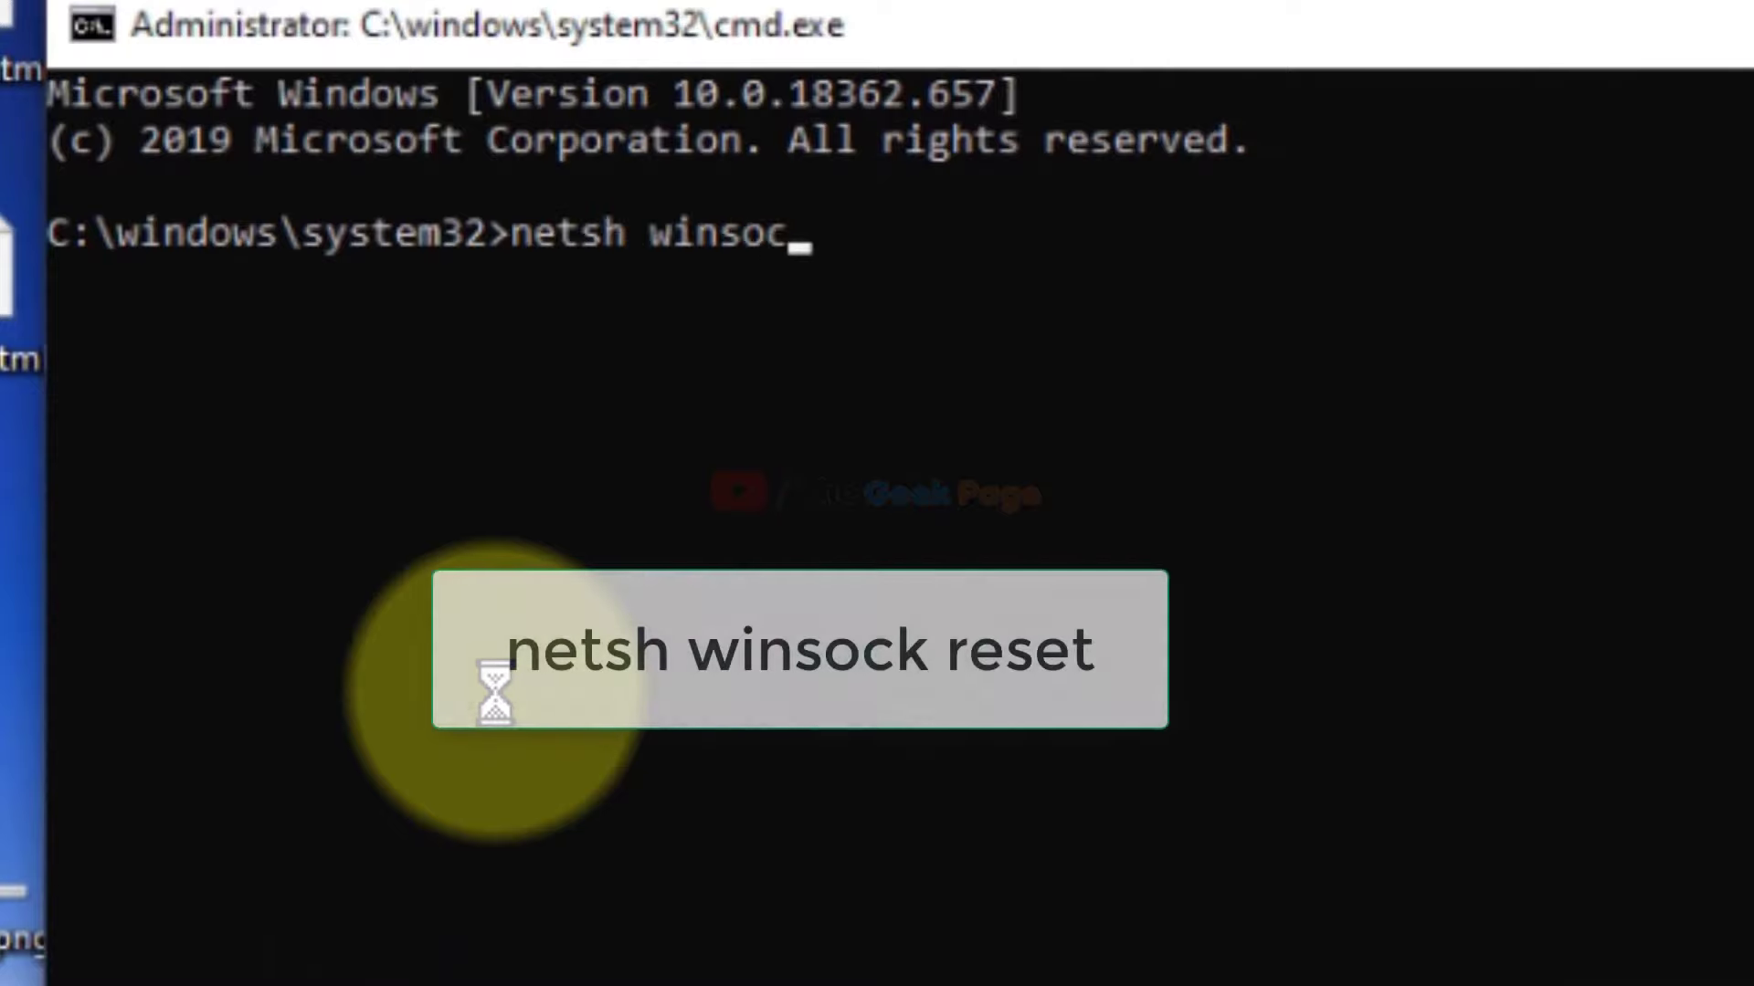
text( reset)
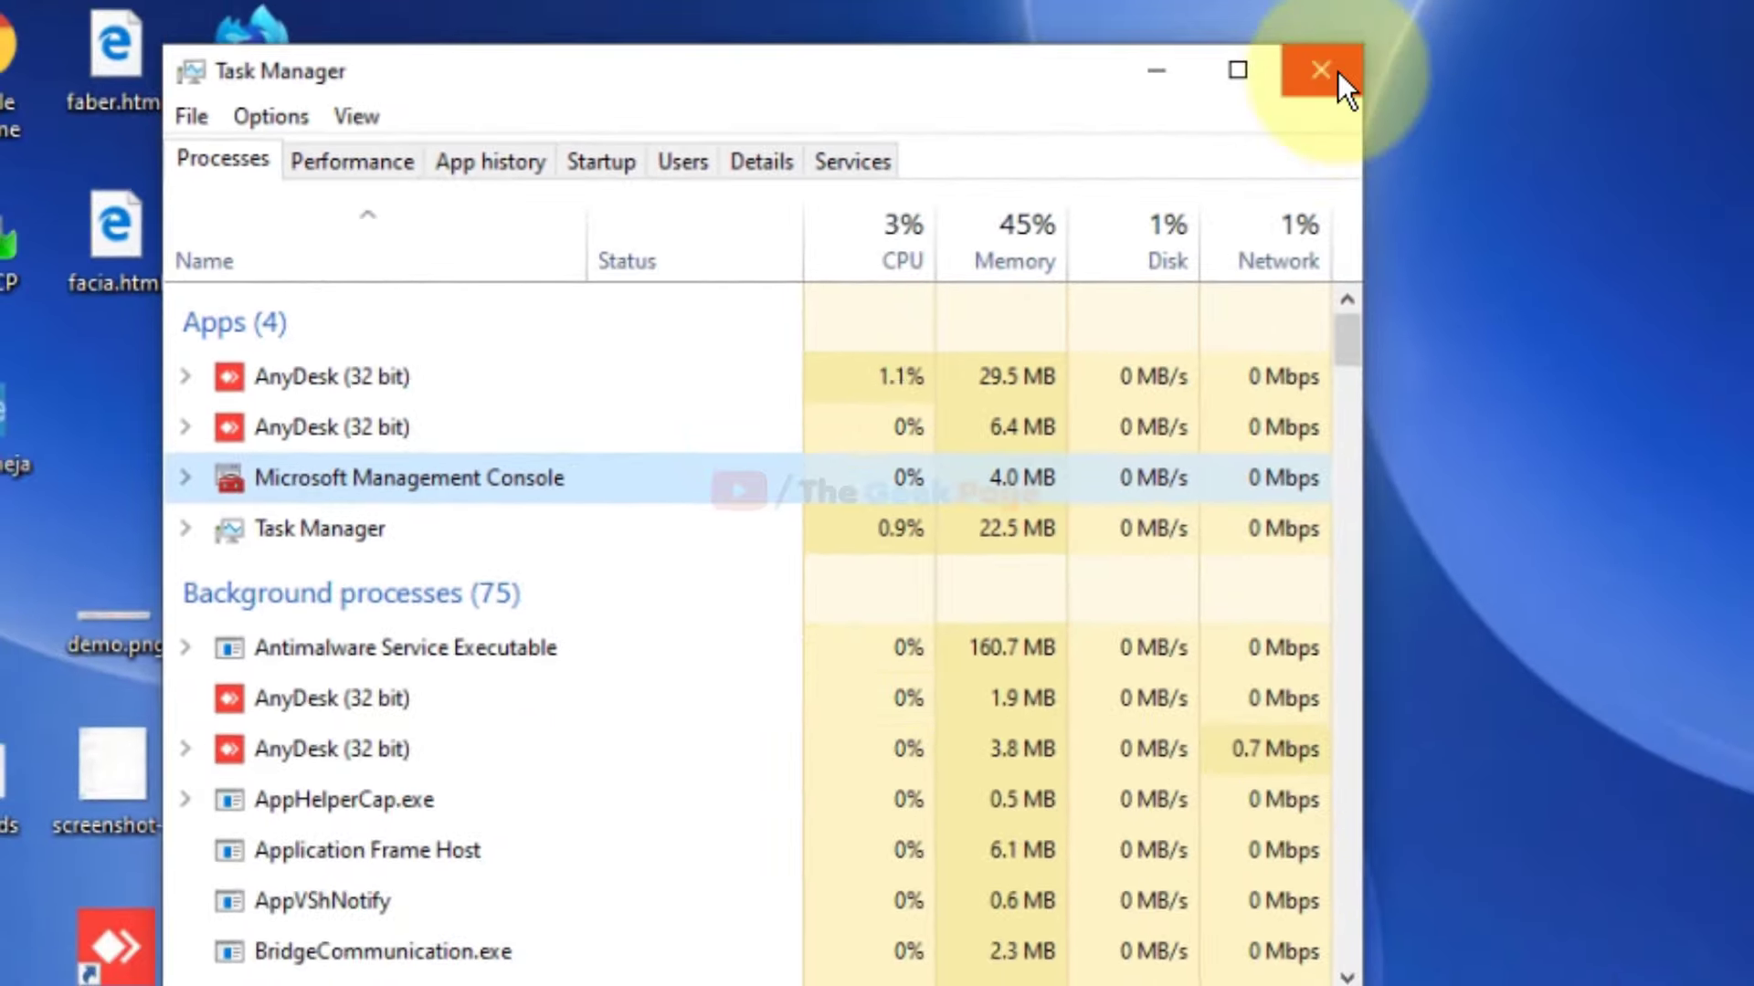
Close Task Manager, open Services, and jump to WWAN AutoConfig by typing 'wwan'.
click(1338, 71)
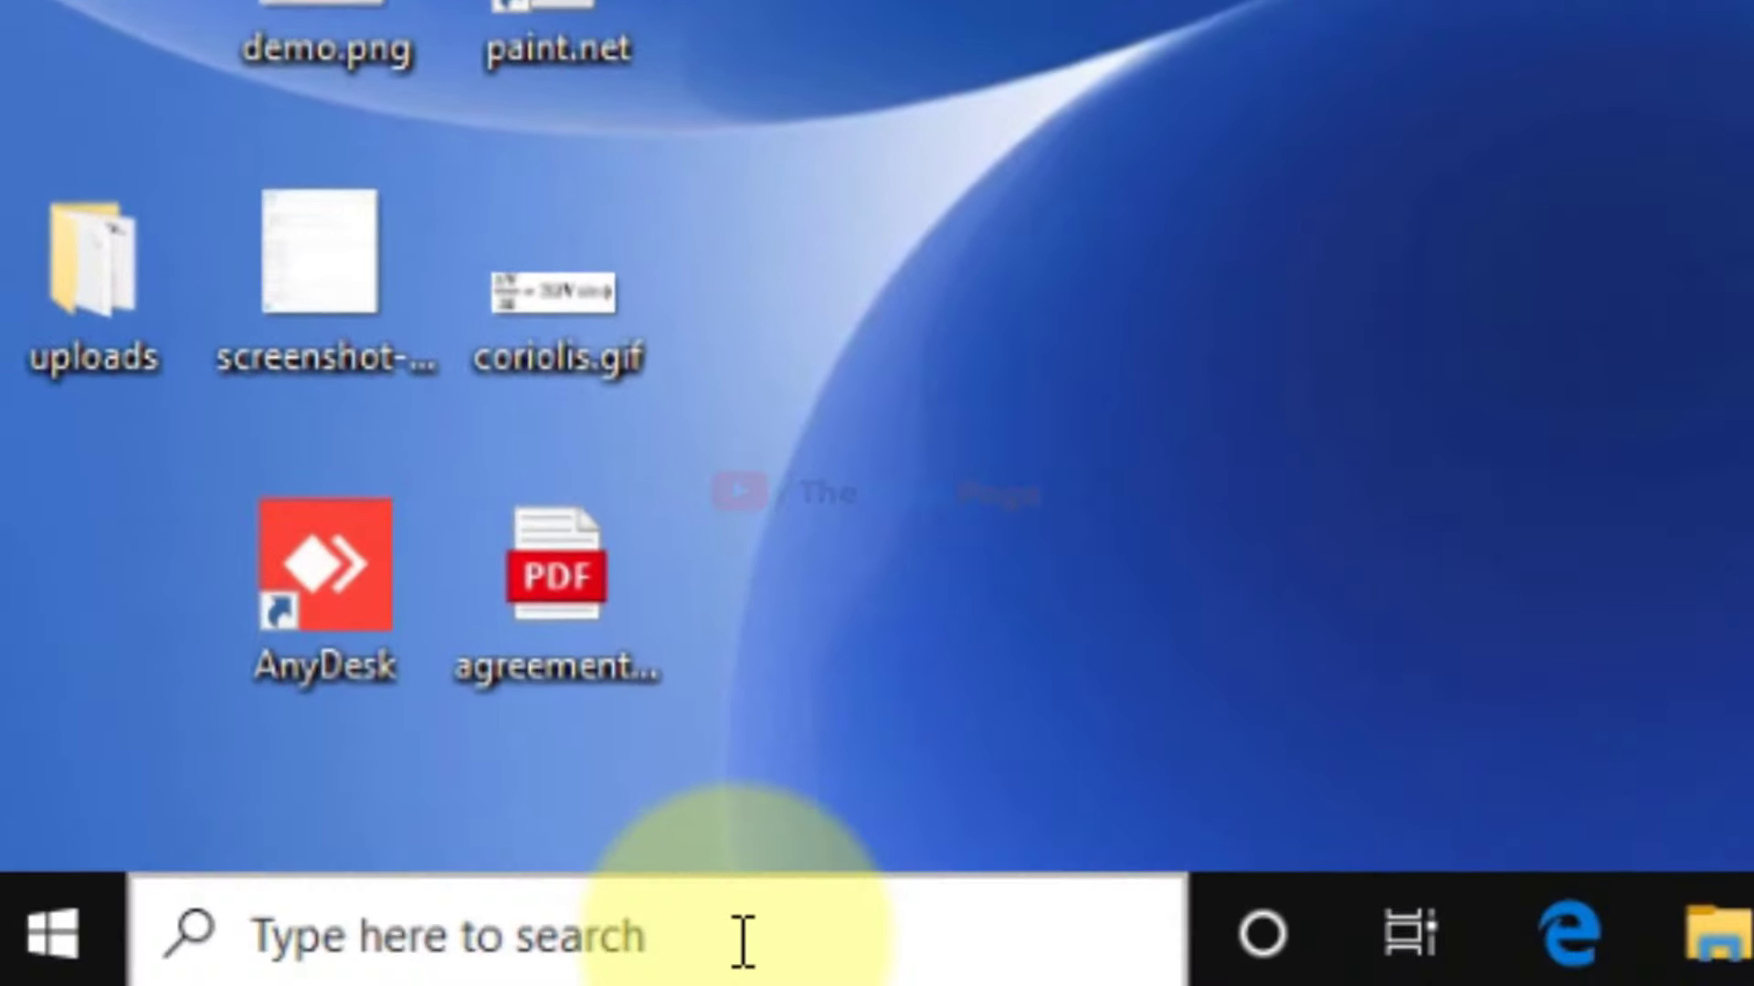
click(741, 940)
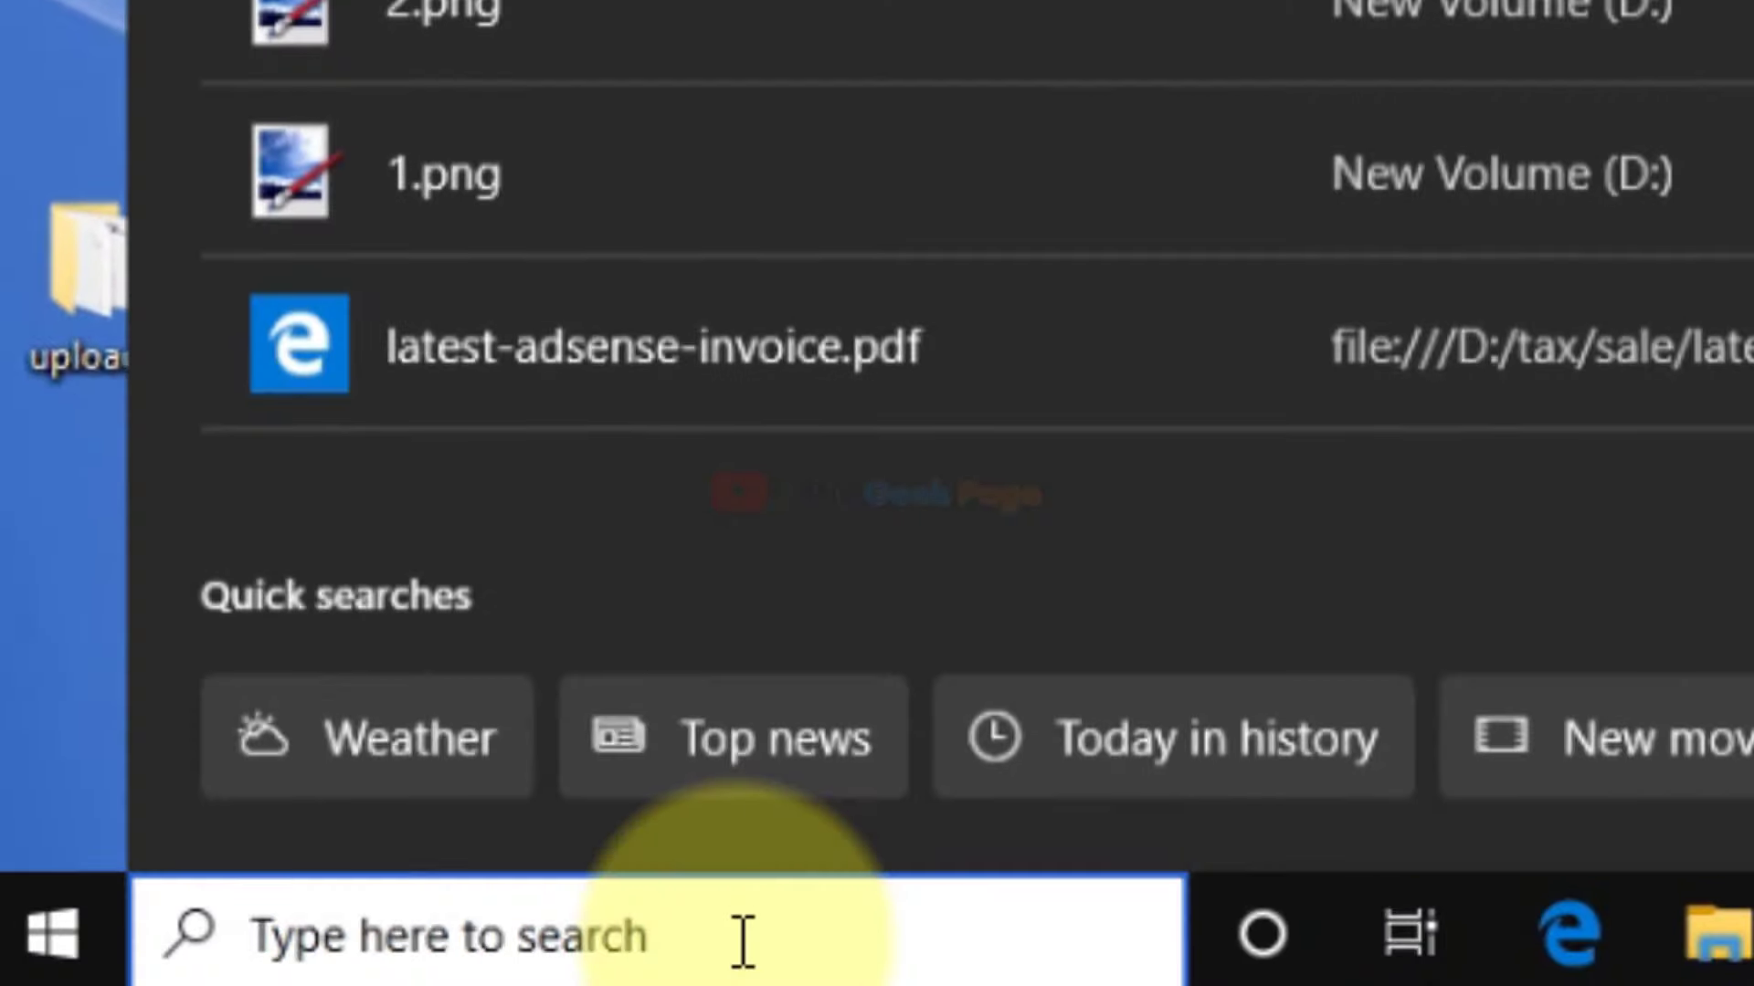
text(services)
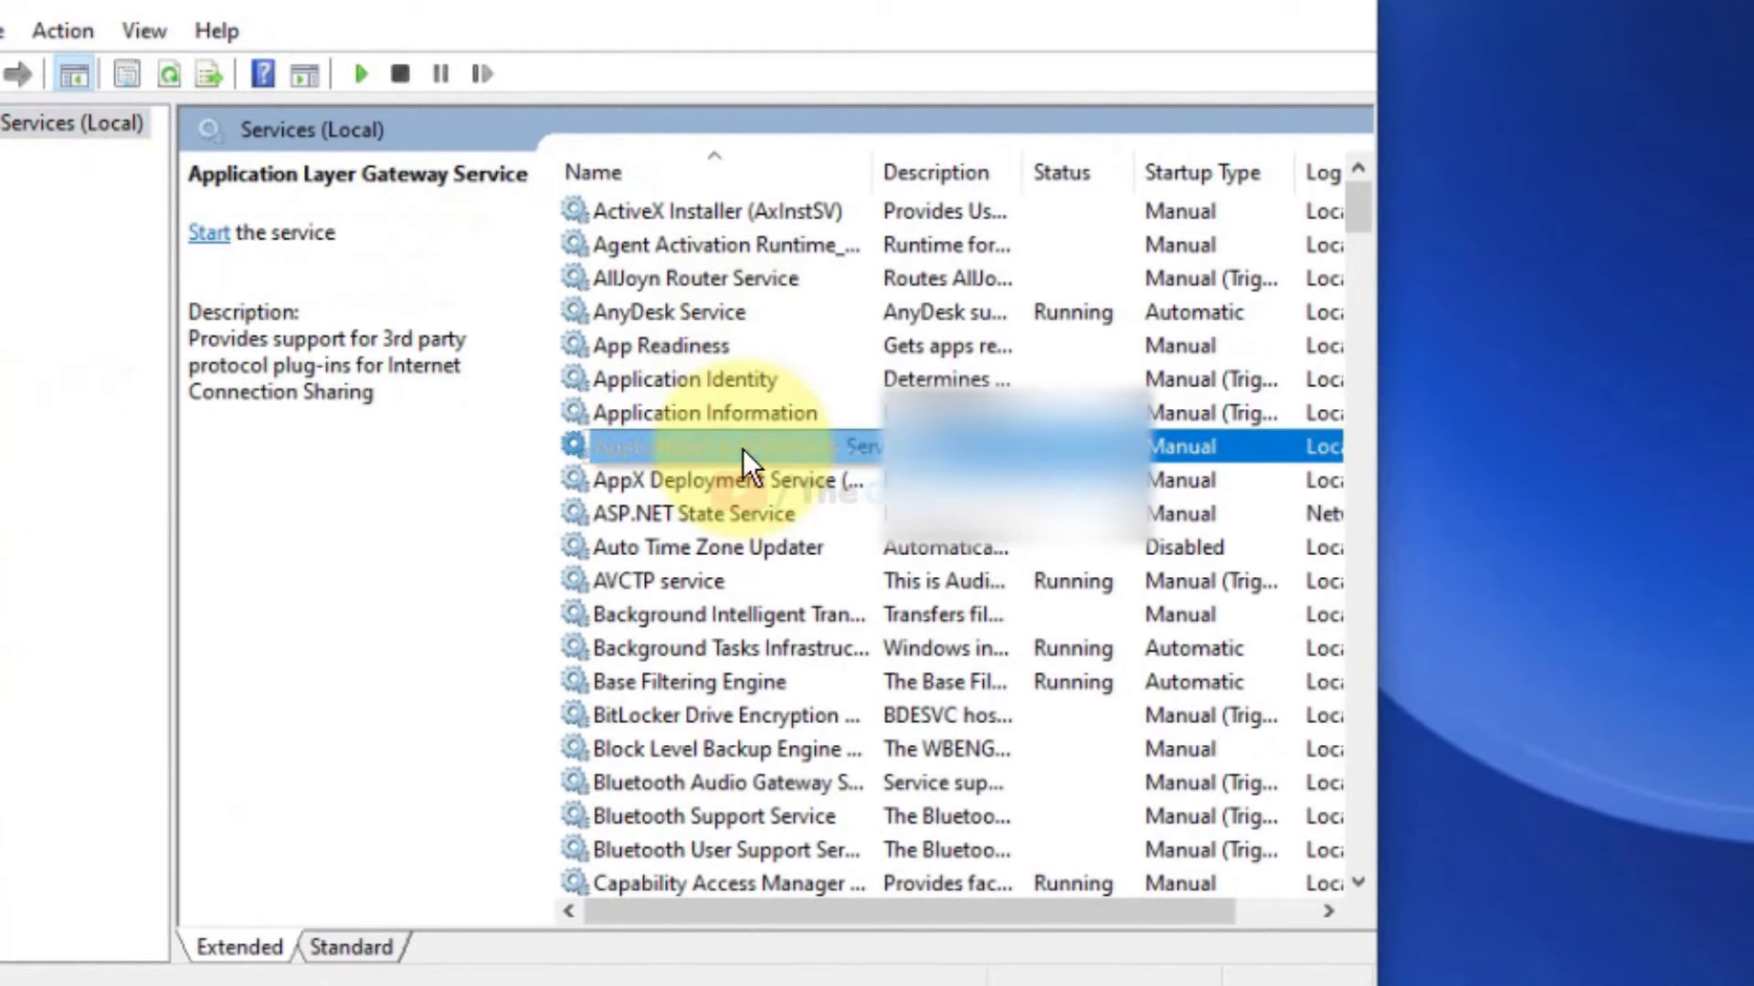
text(wwan)
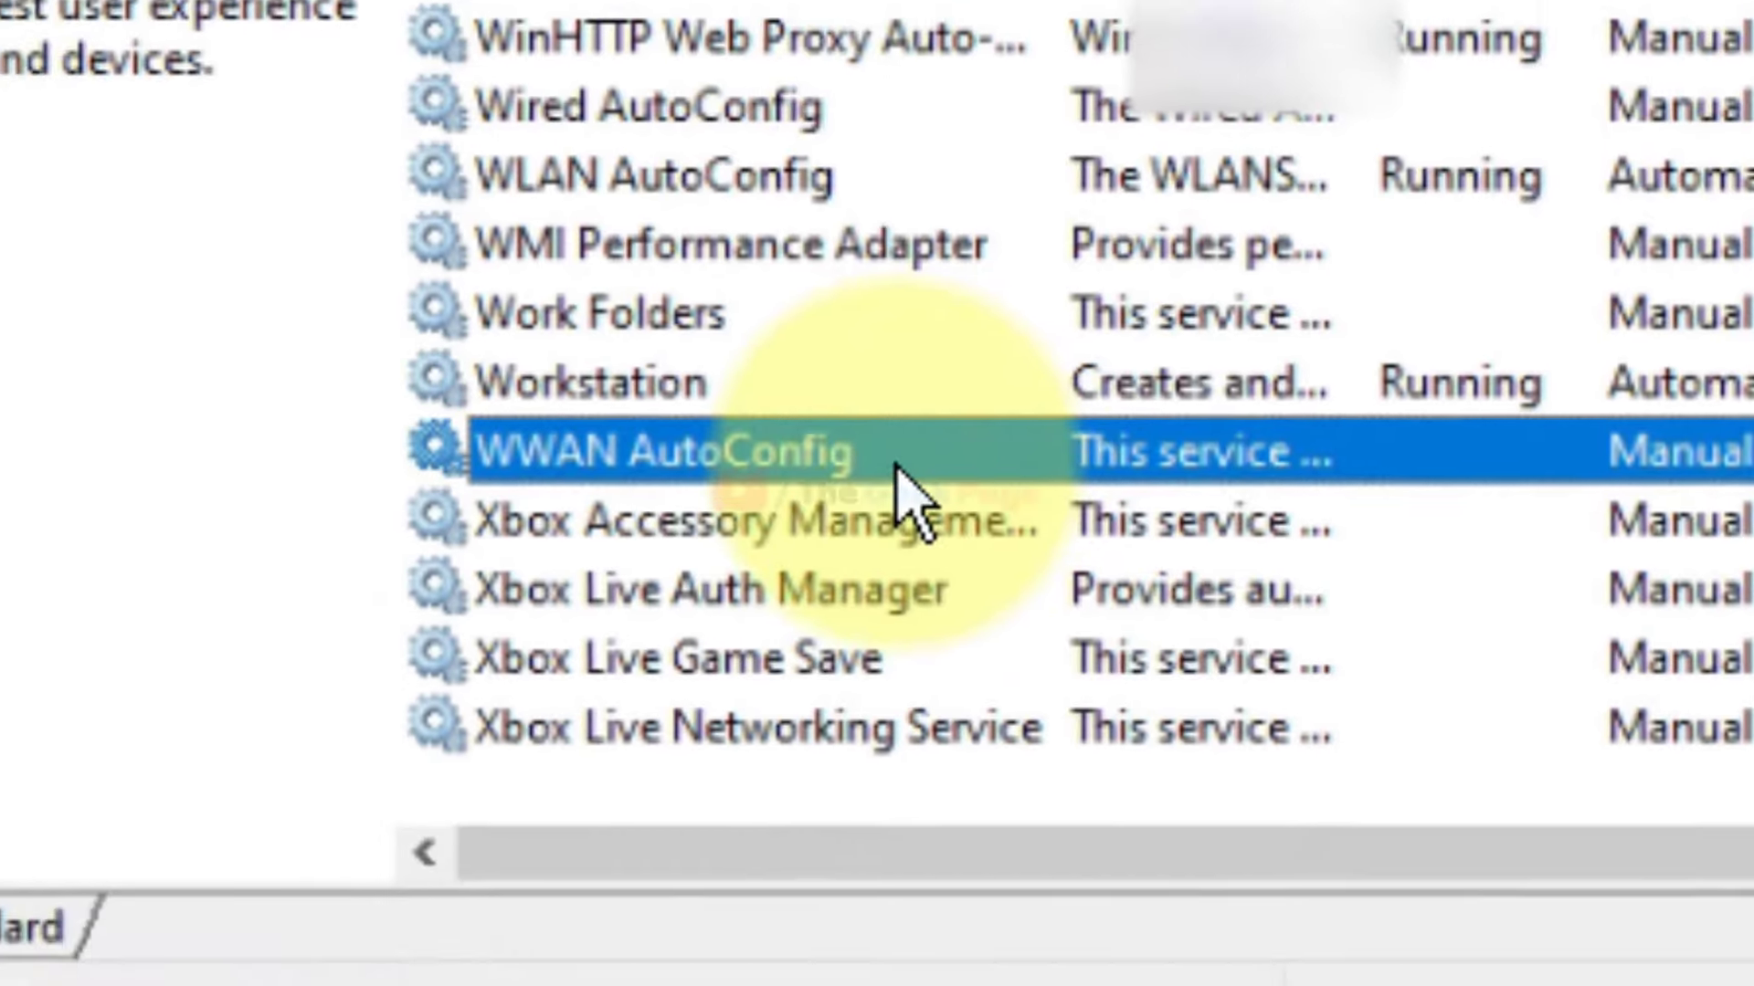
Change WWAN AutoConfig's startup type from Manual to Automatic, then close Services and dismiss the error.
right_click(862, 610)
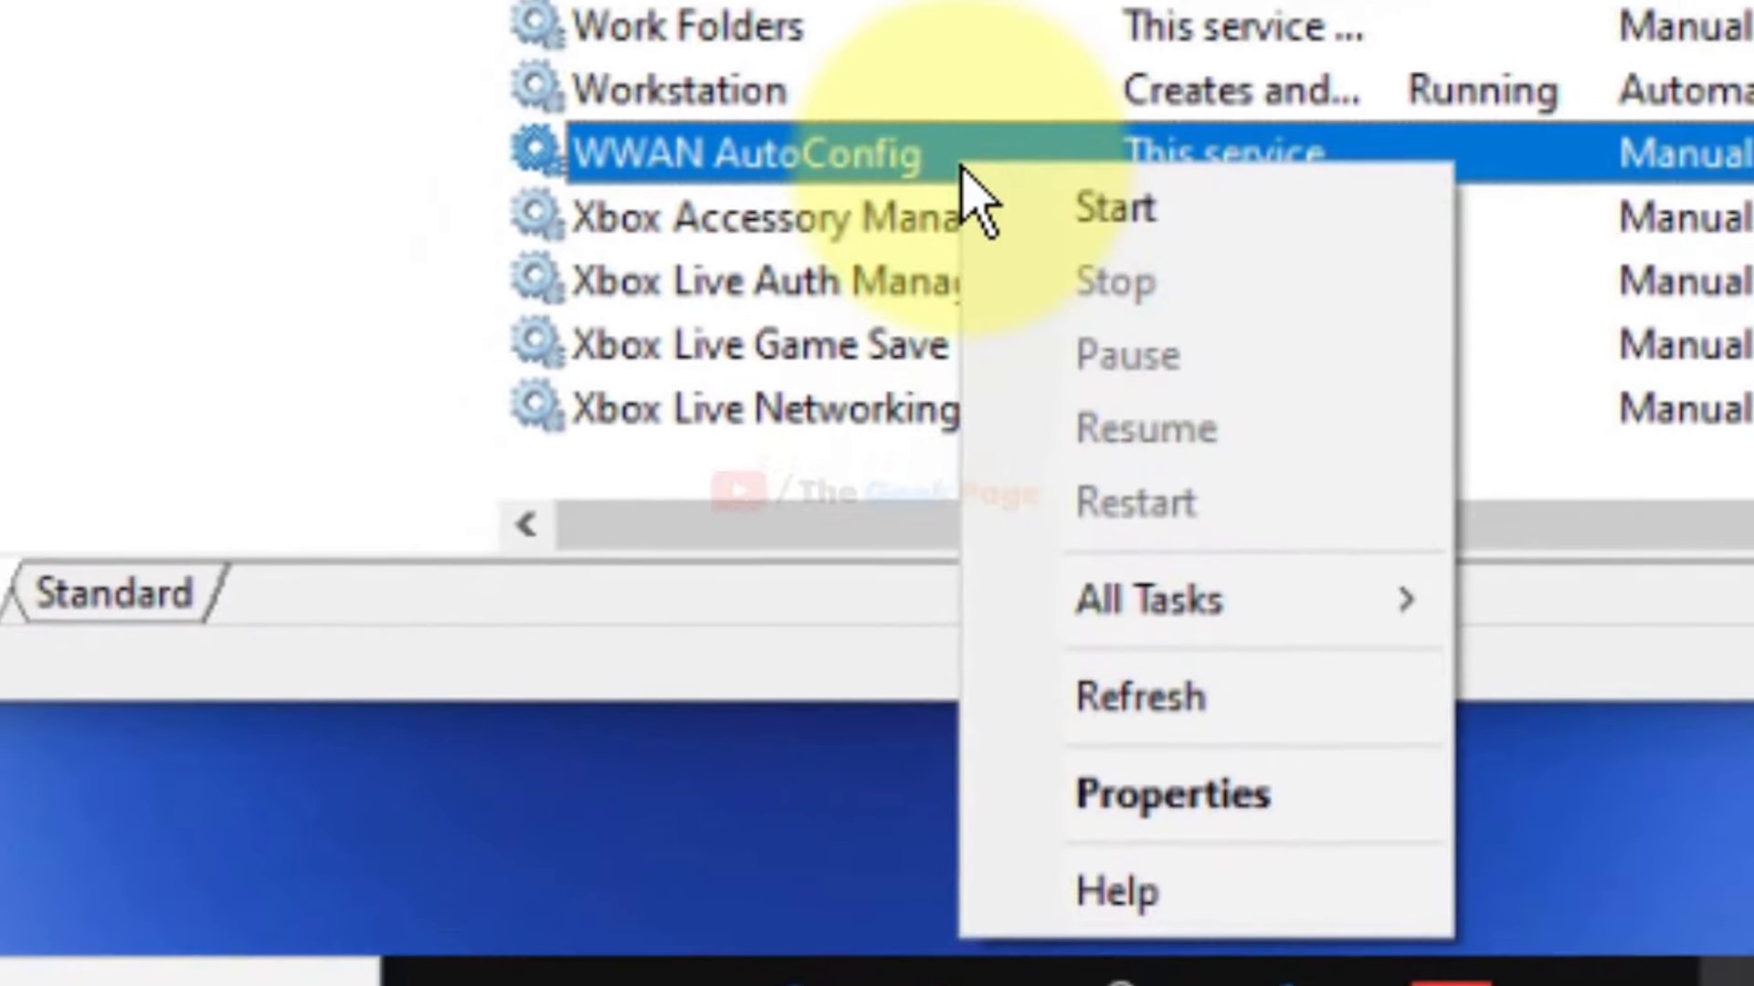
click(1224, 790)
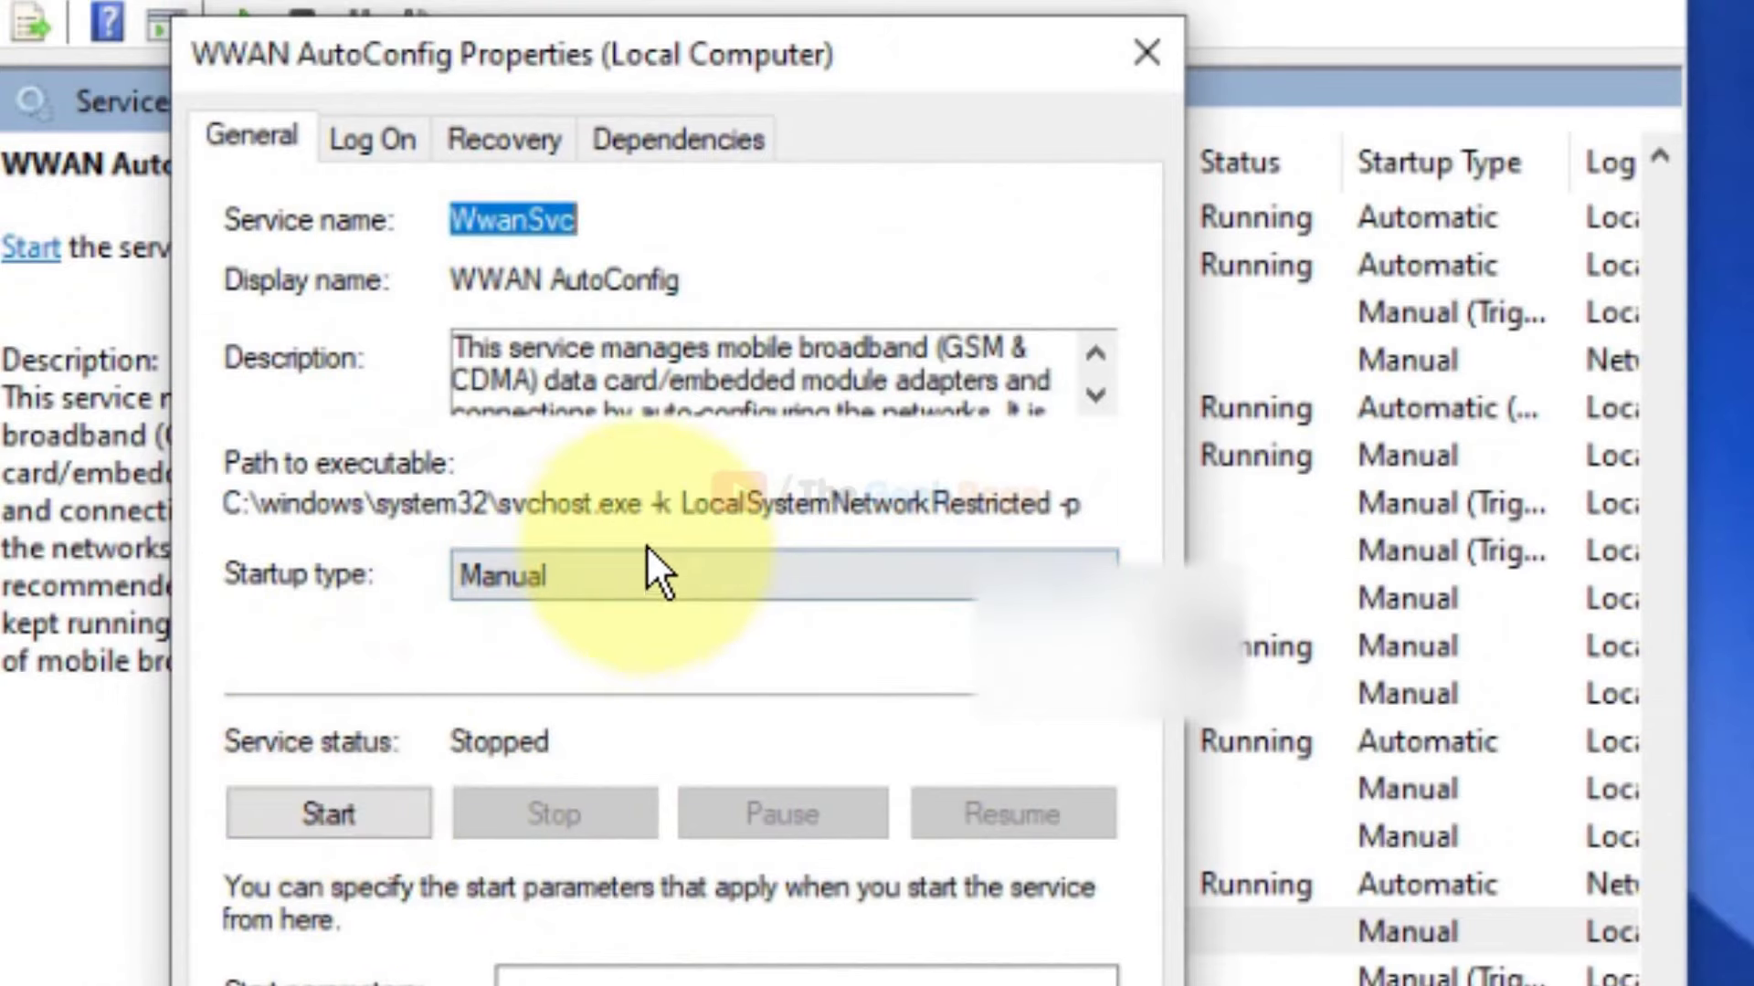
click(650, 585)
click(621, 654)
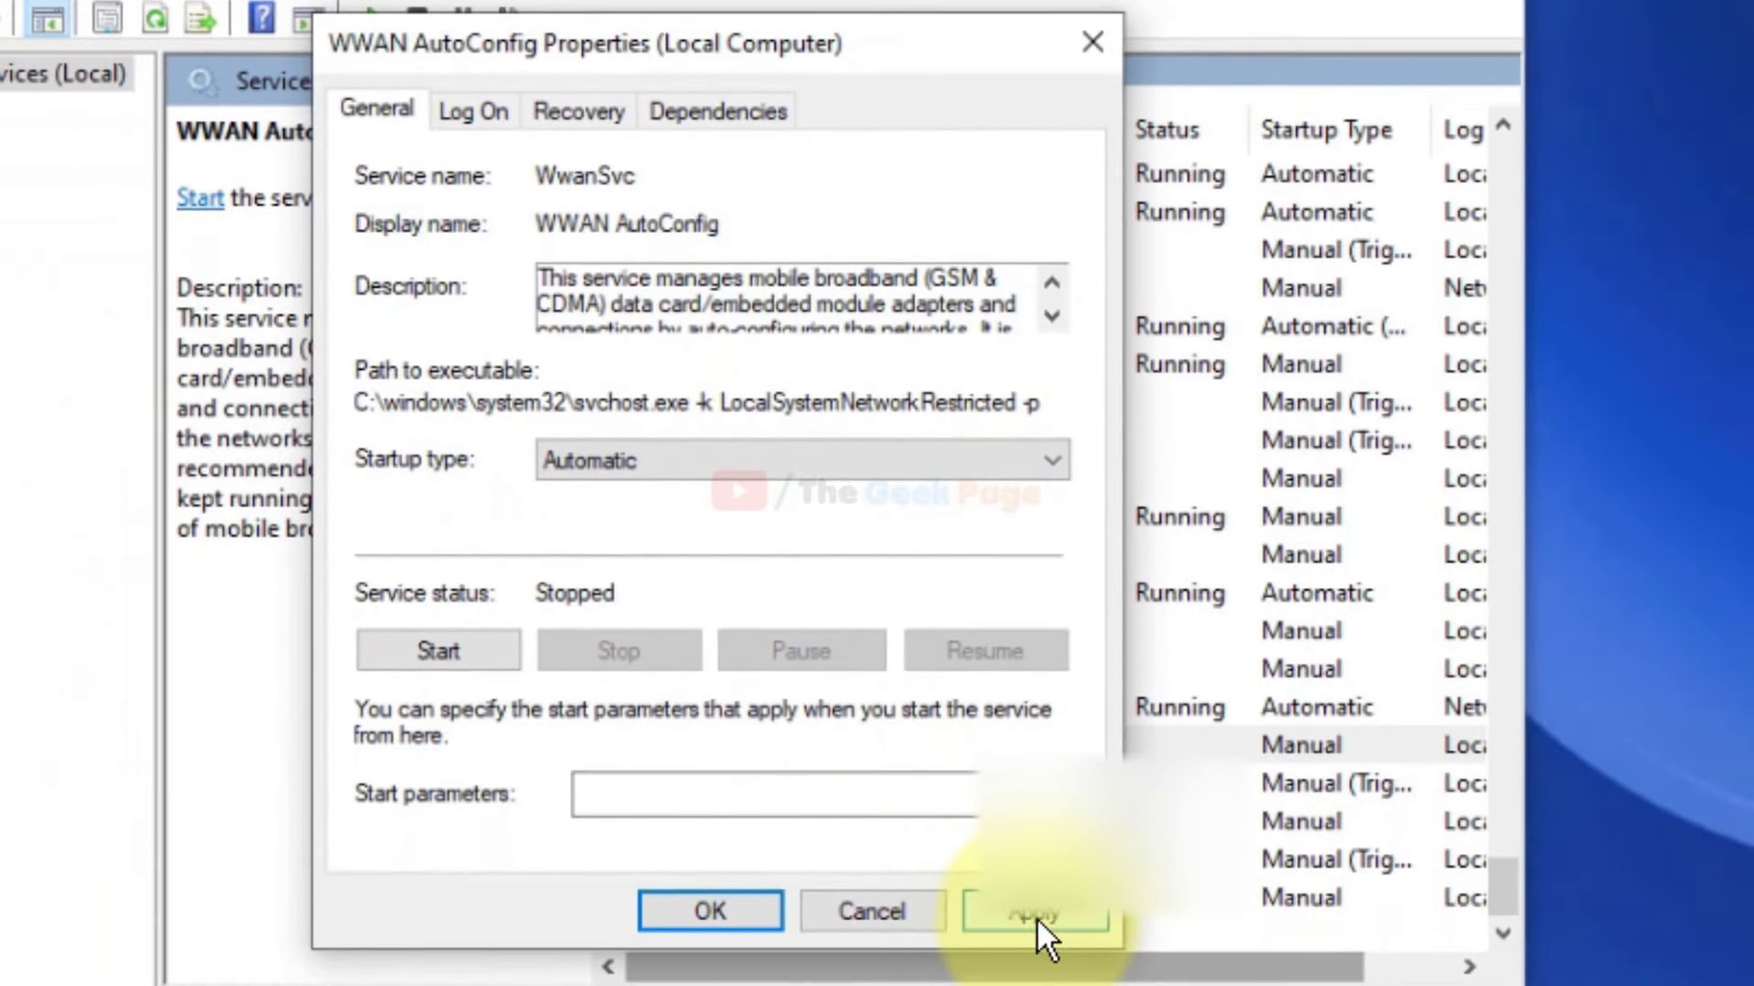
click(1074, 985)
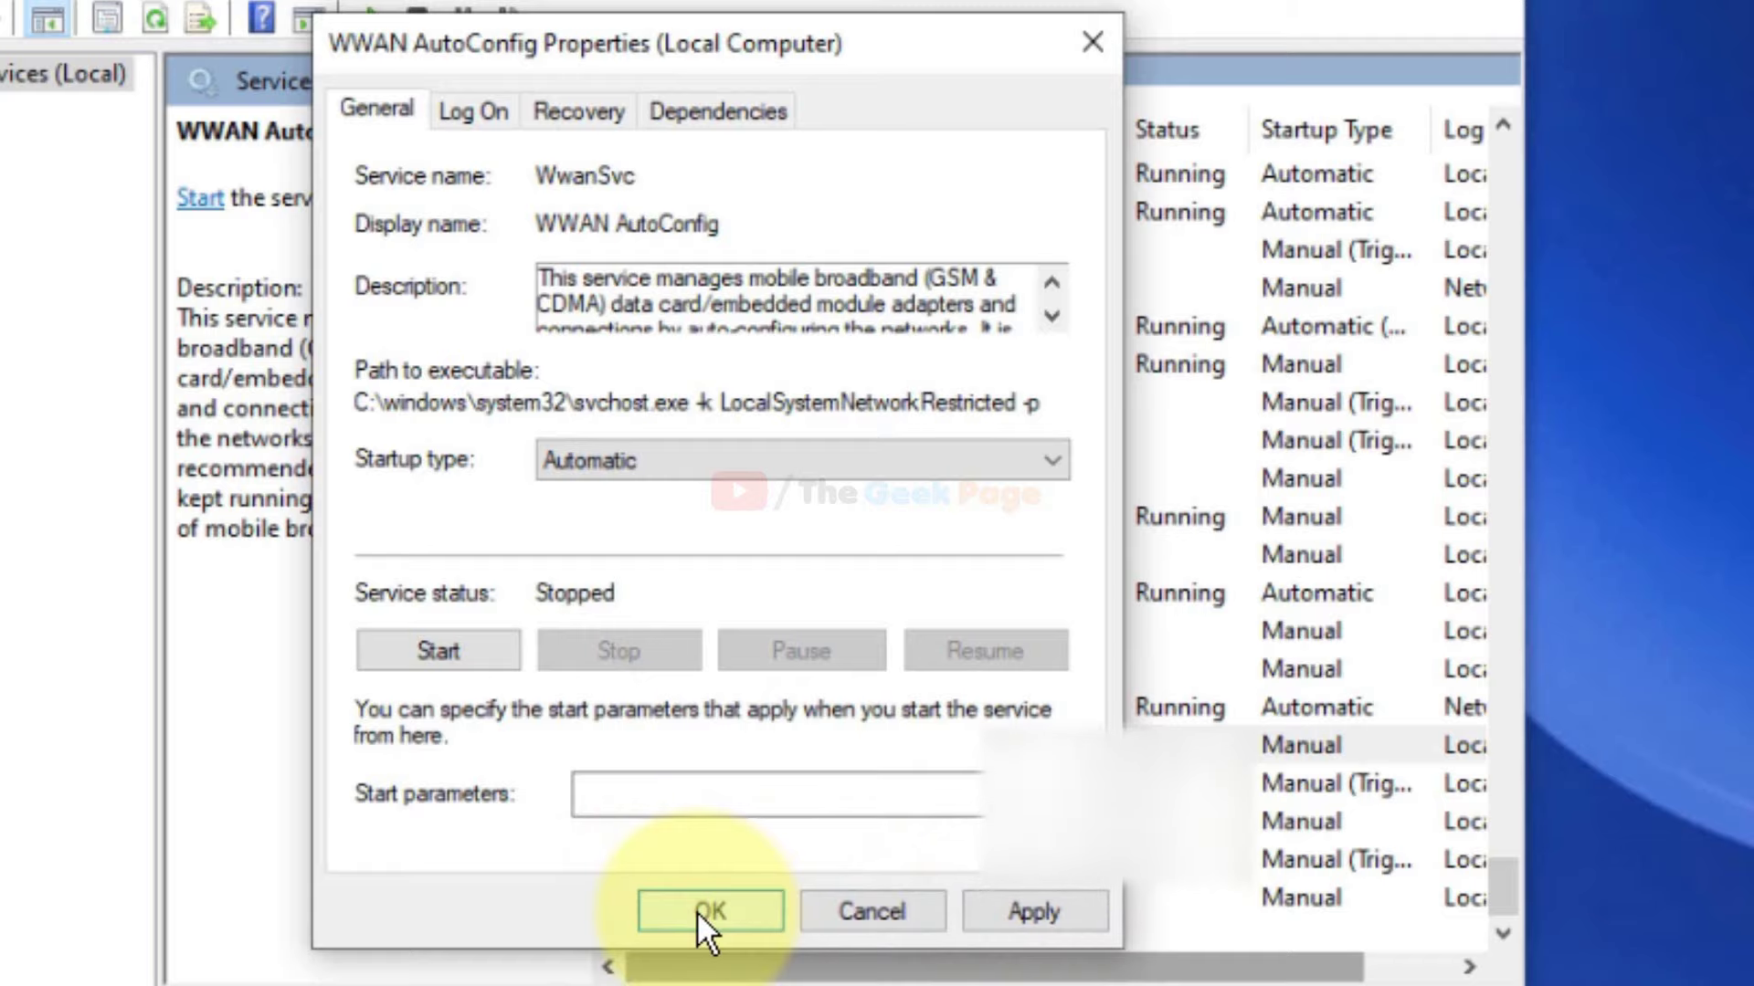
click(1093, 42)
click(1485, 3)
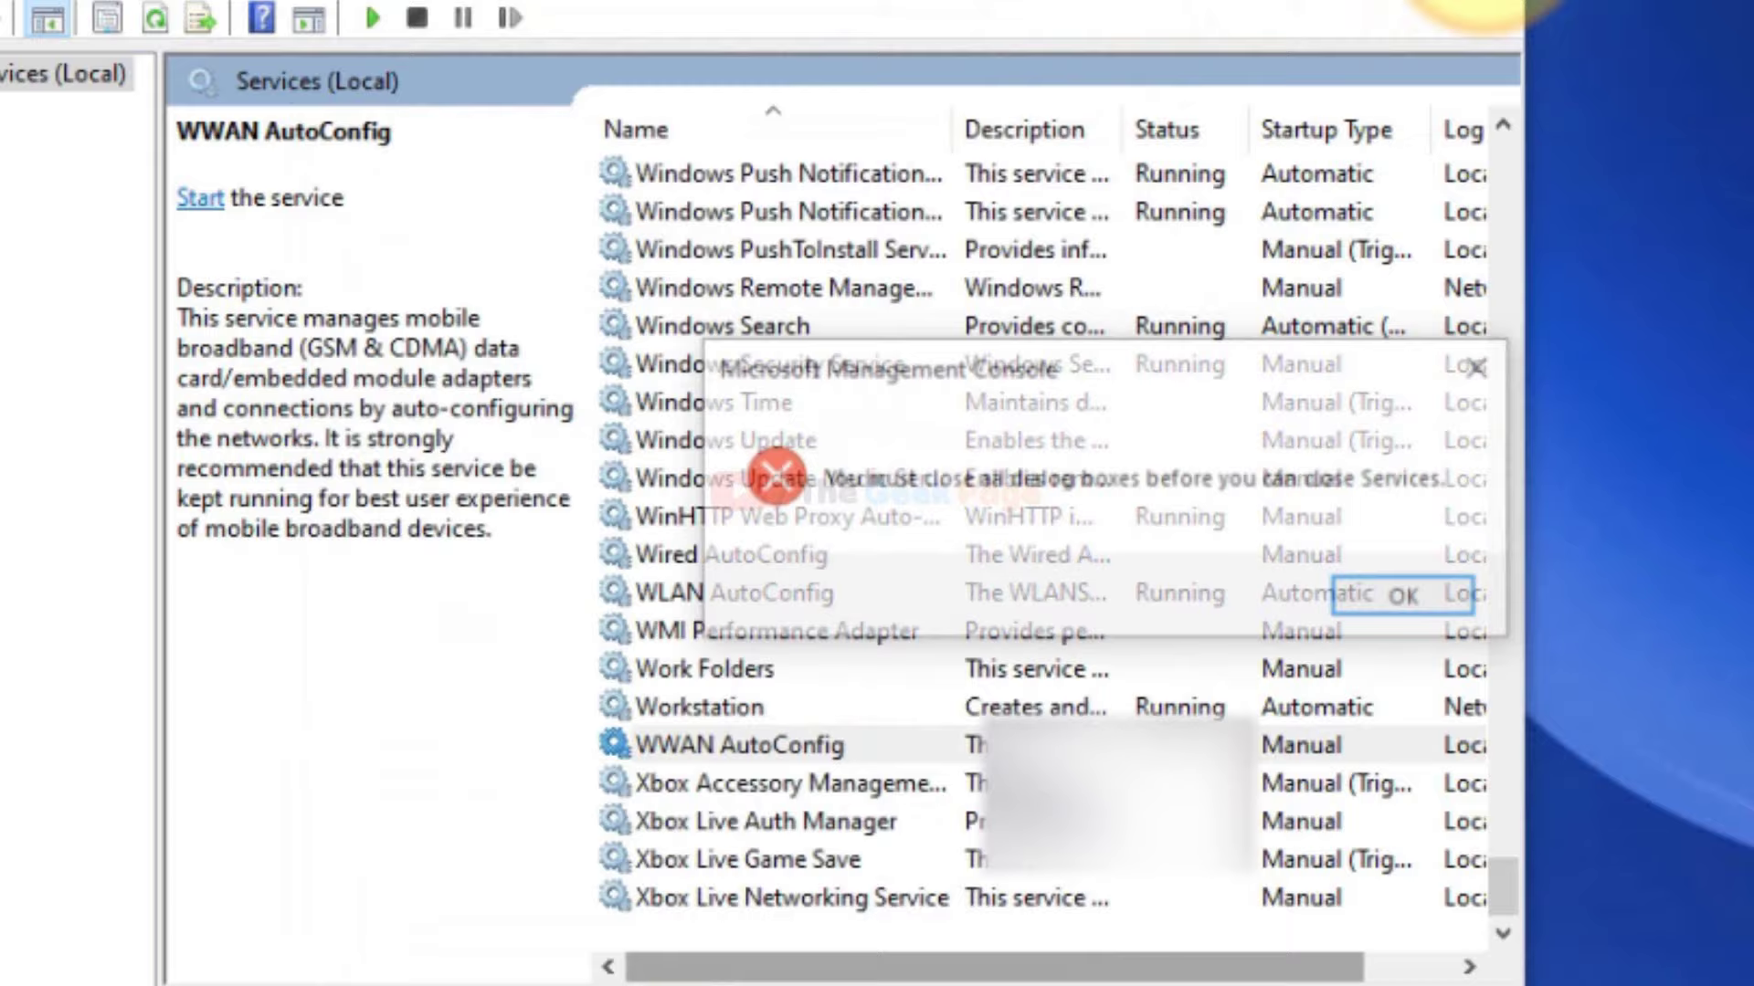
click(1419, 594)
Close Services, then launch cmd with administrator rights through Task Manager's Run new task.
click(1502, 6)
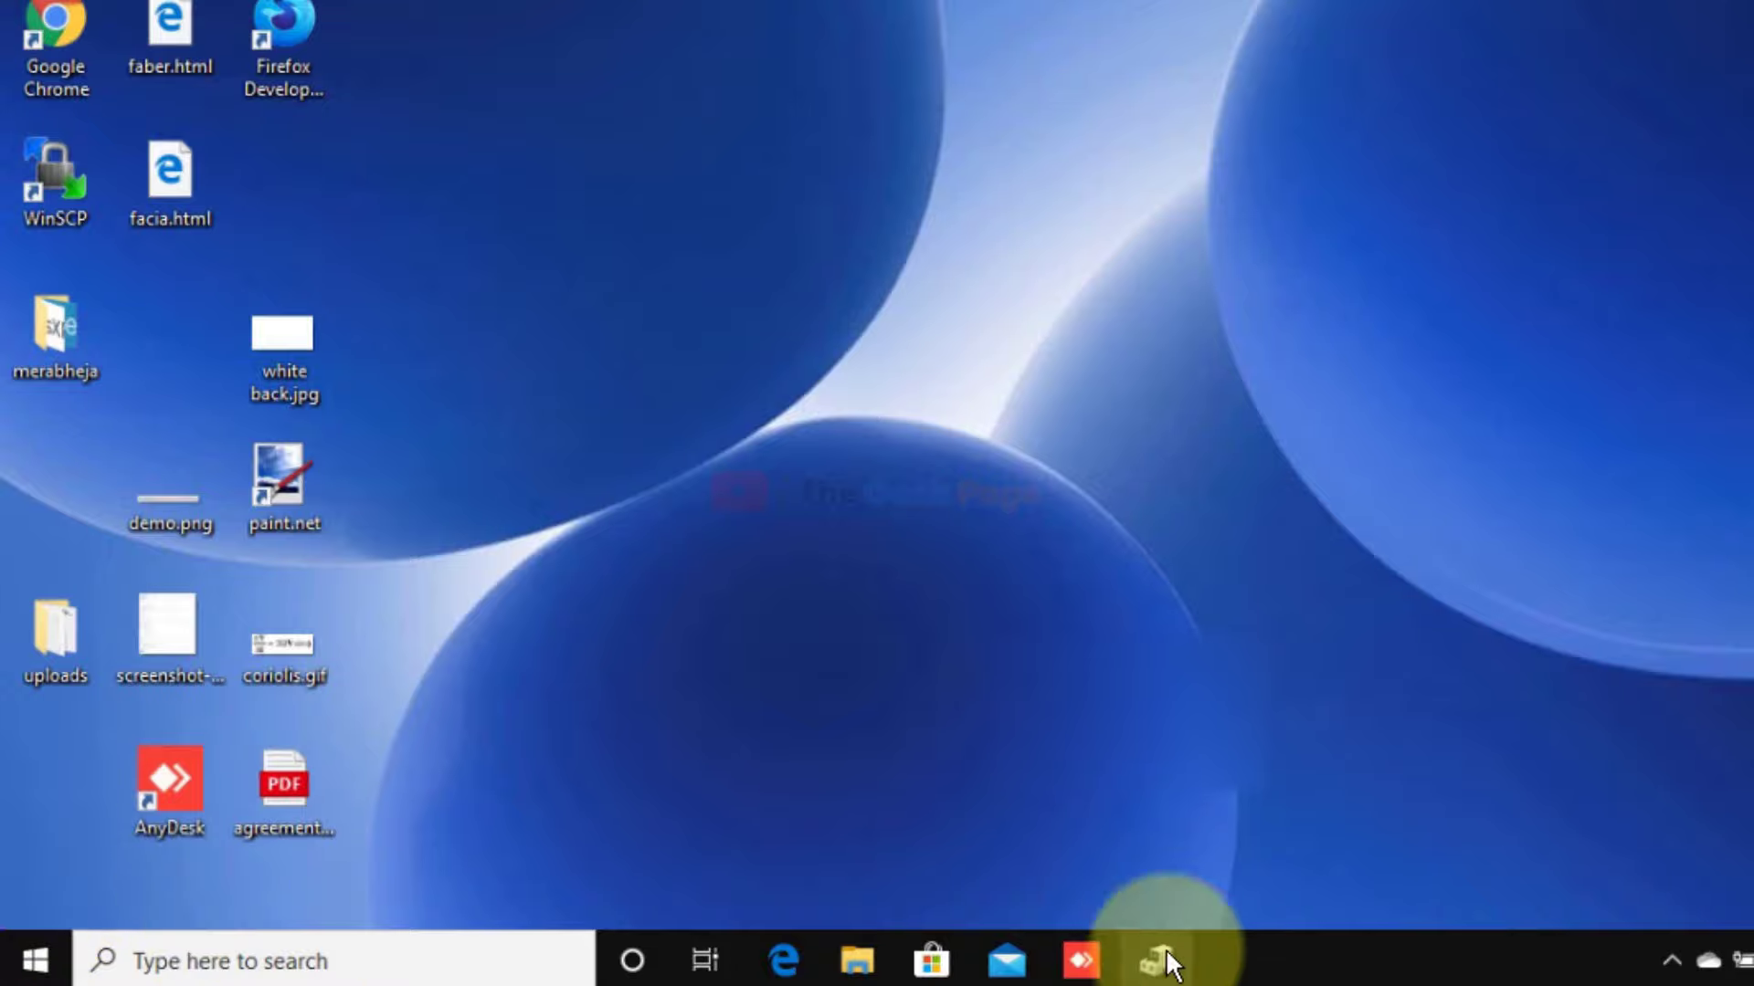
right_click(1260, 959)
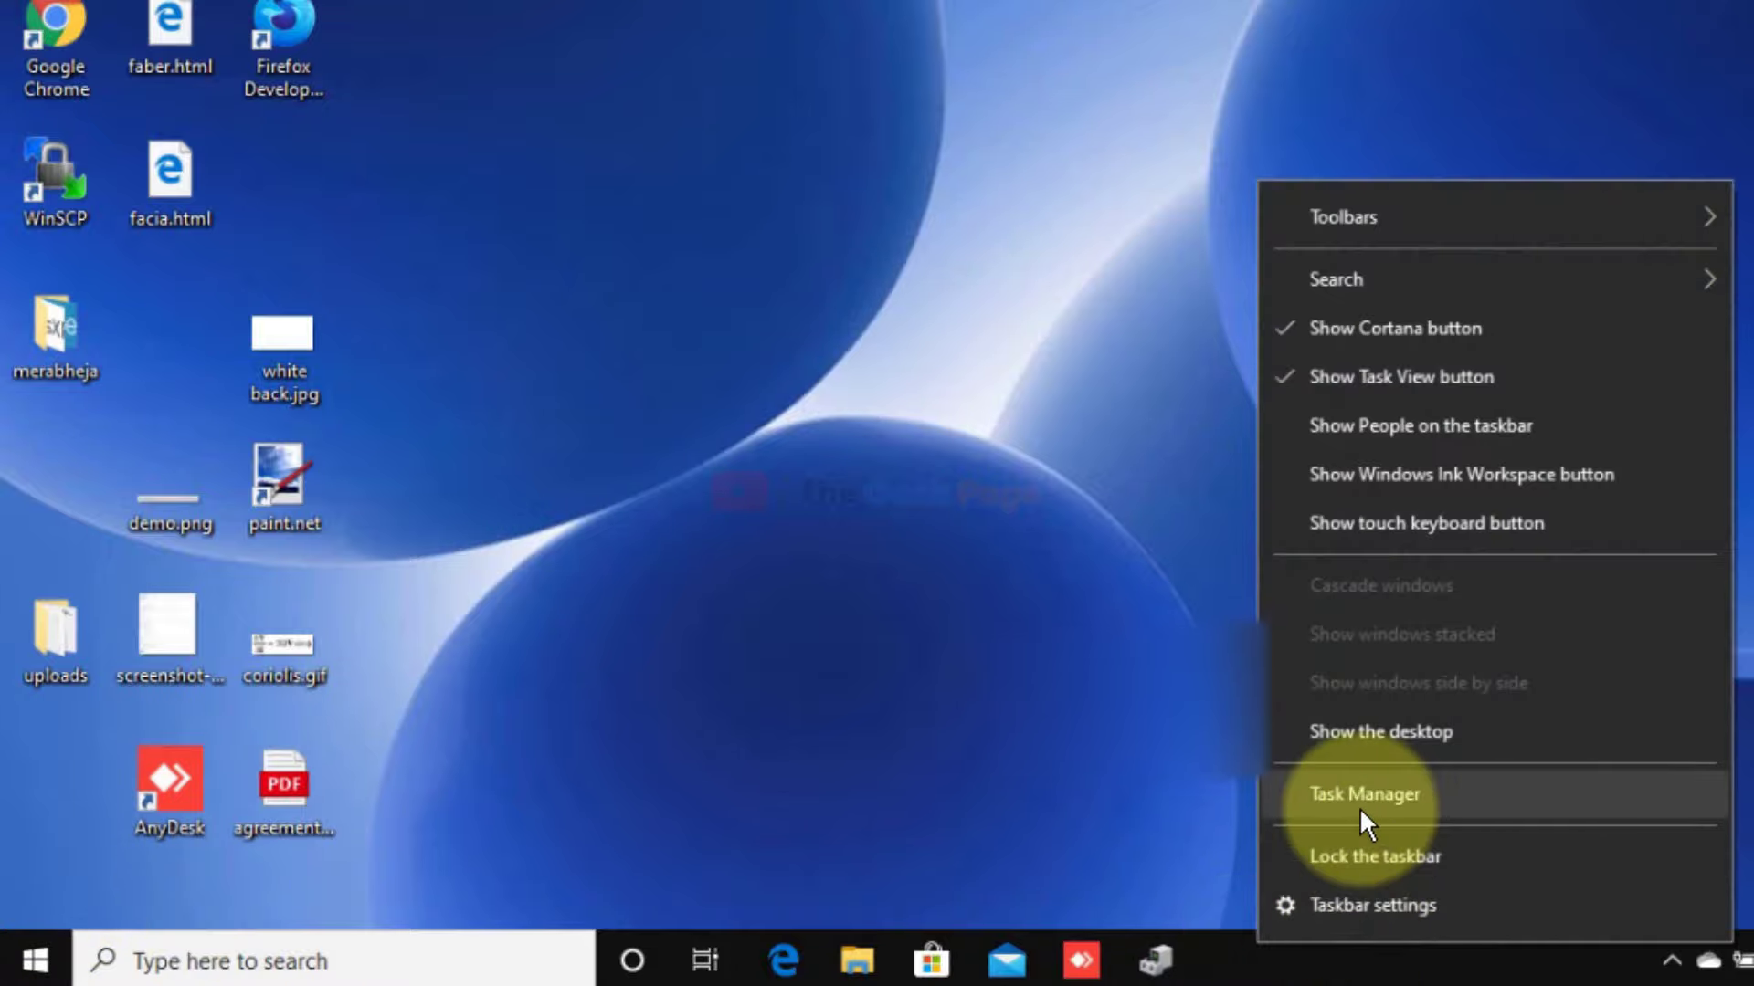
click(1359, 802)
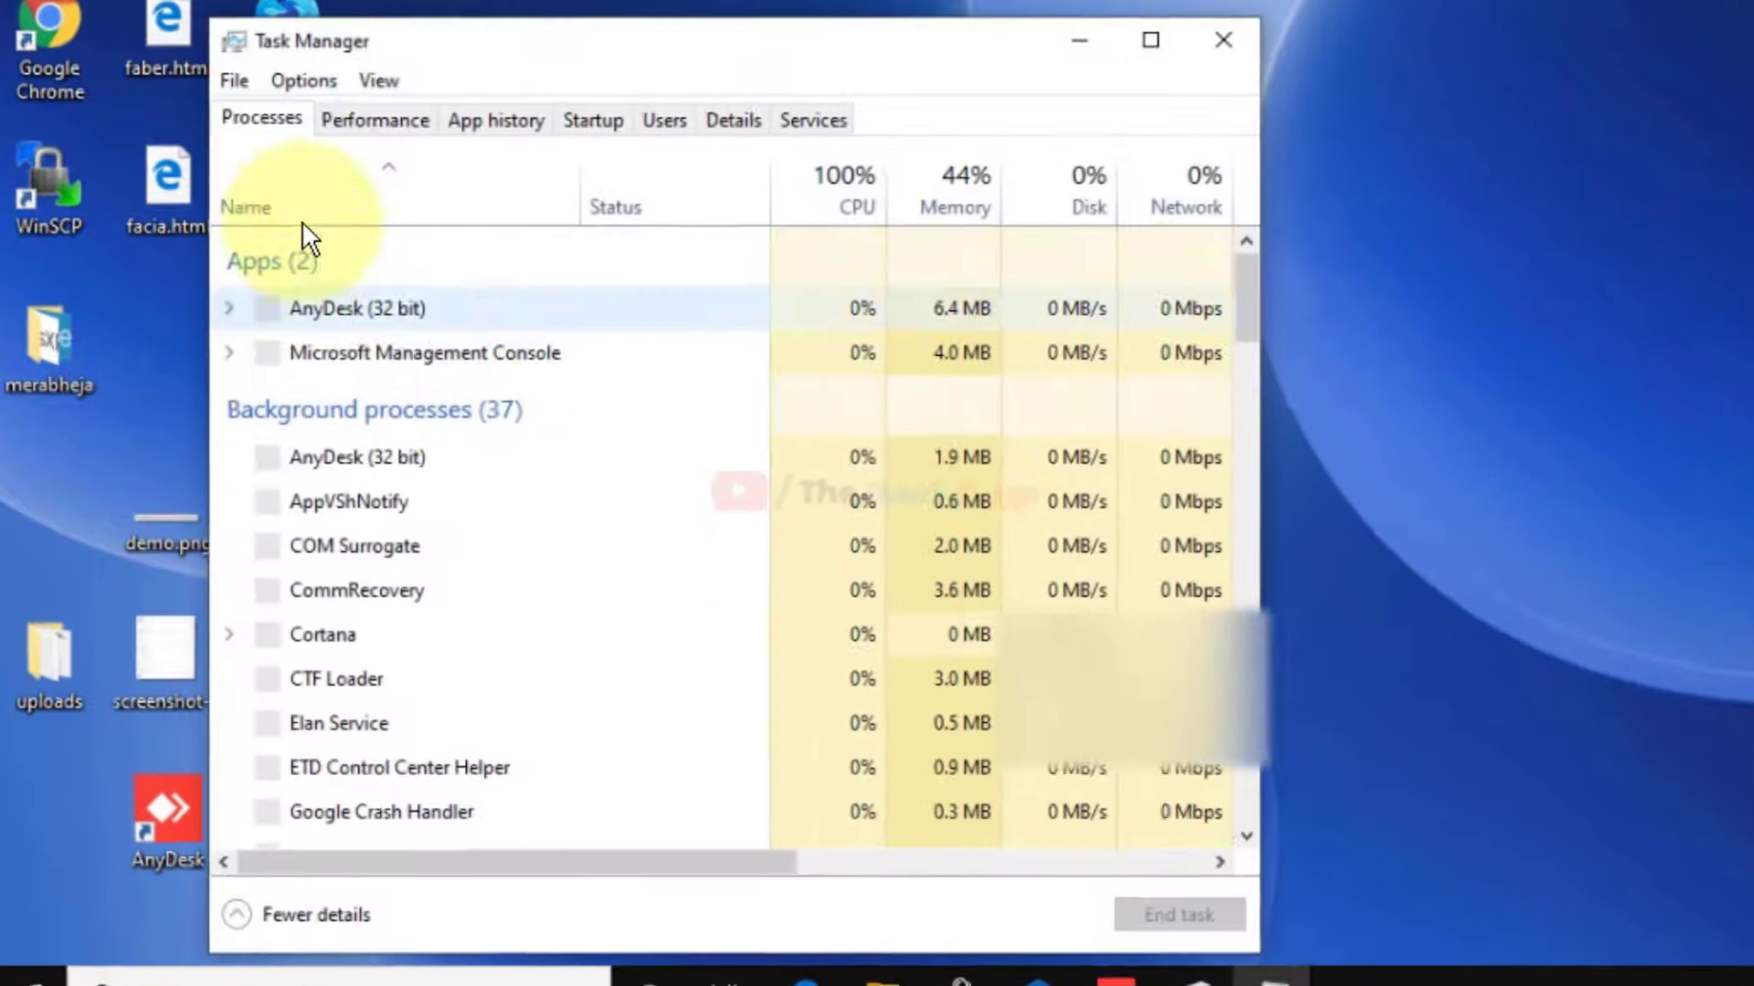
click(234, 80)
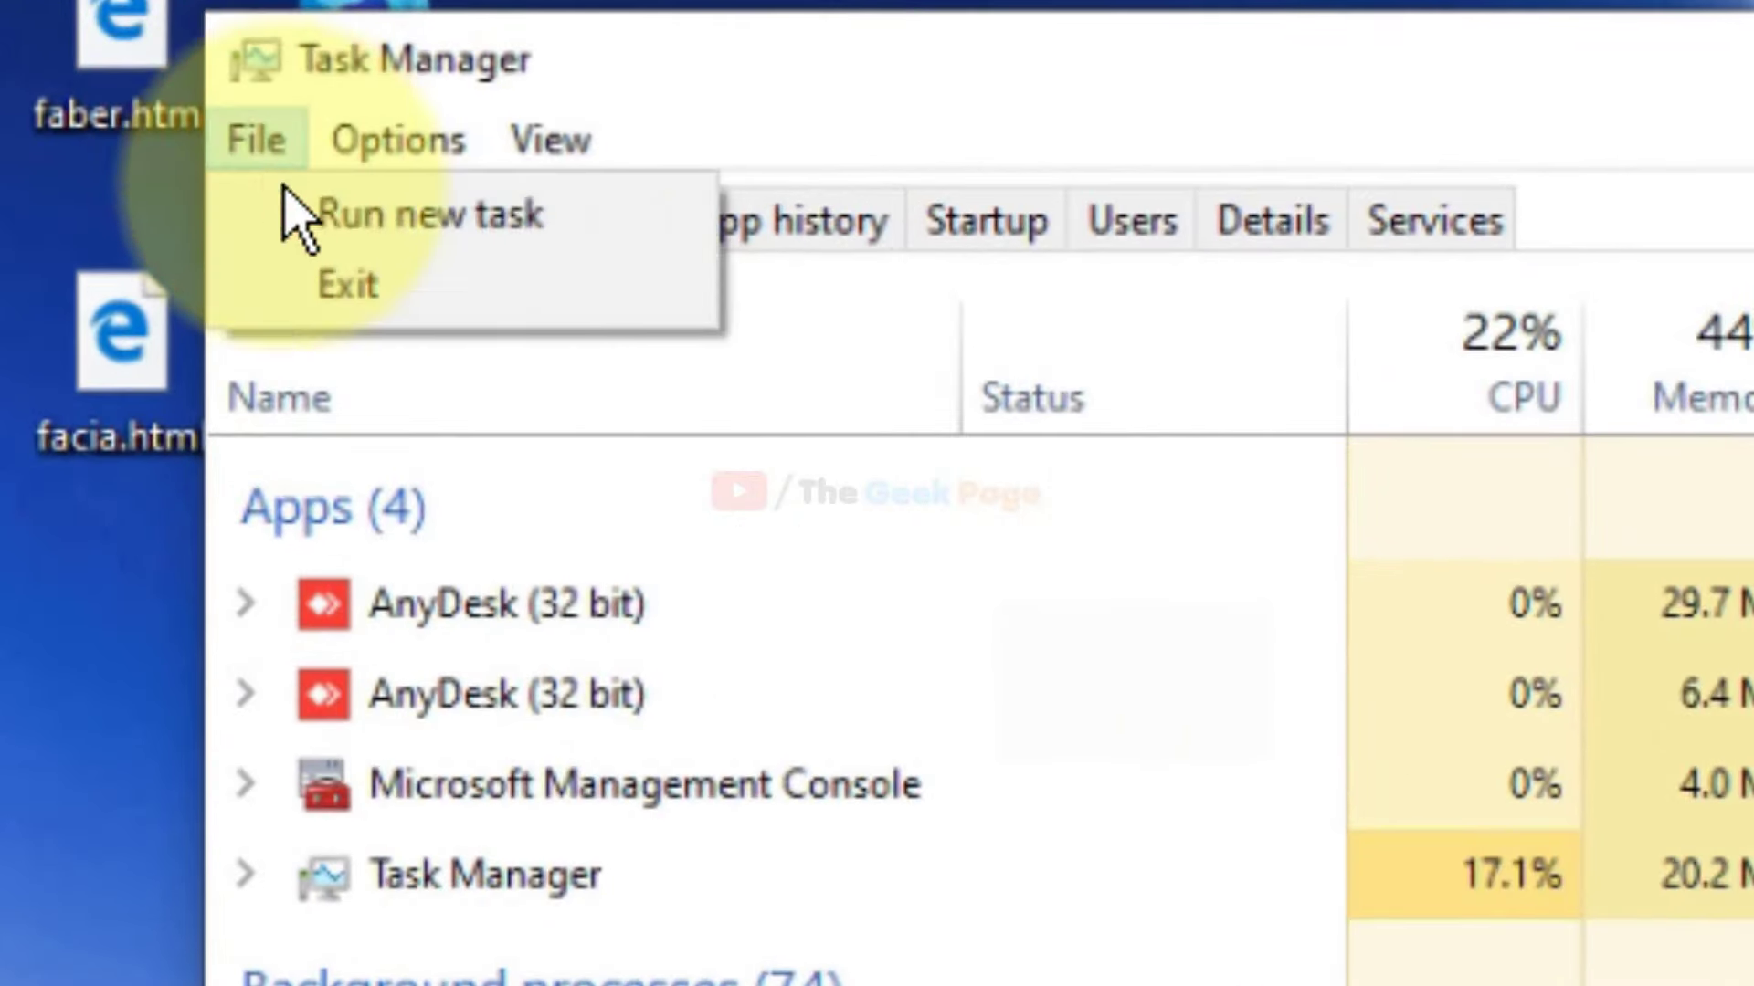
click(535, 233)
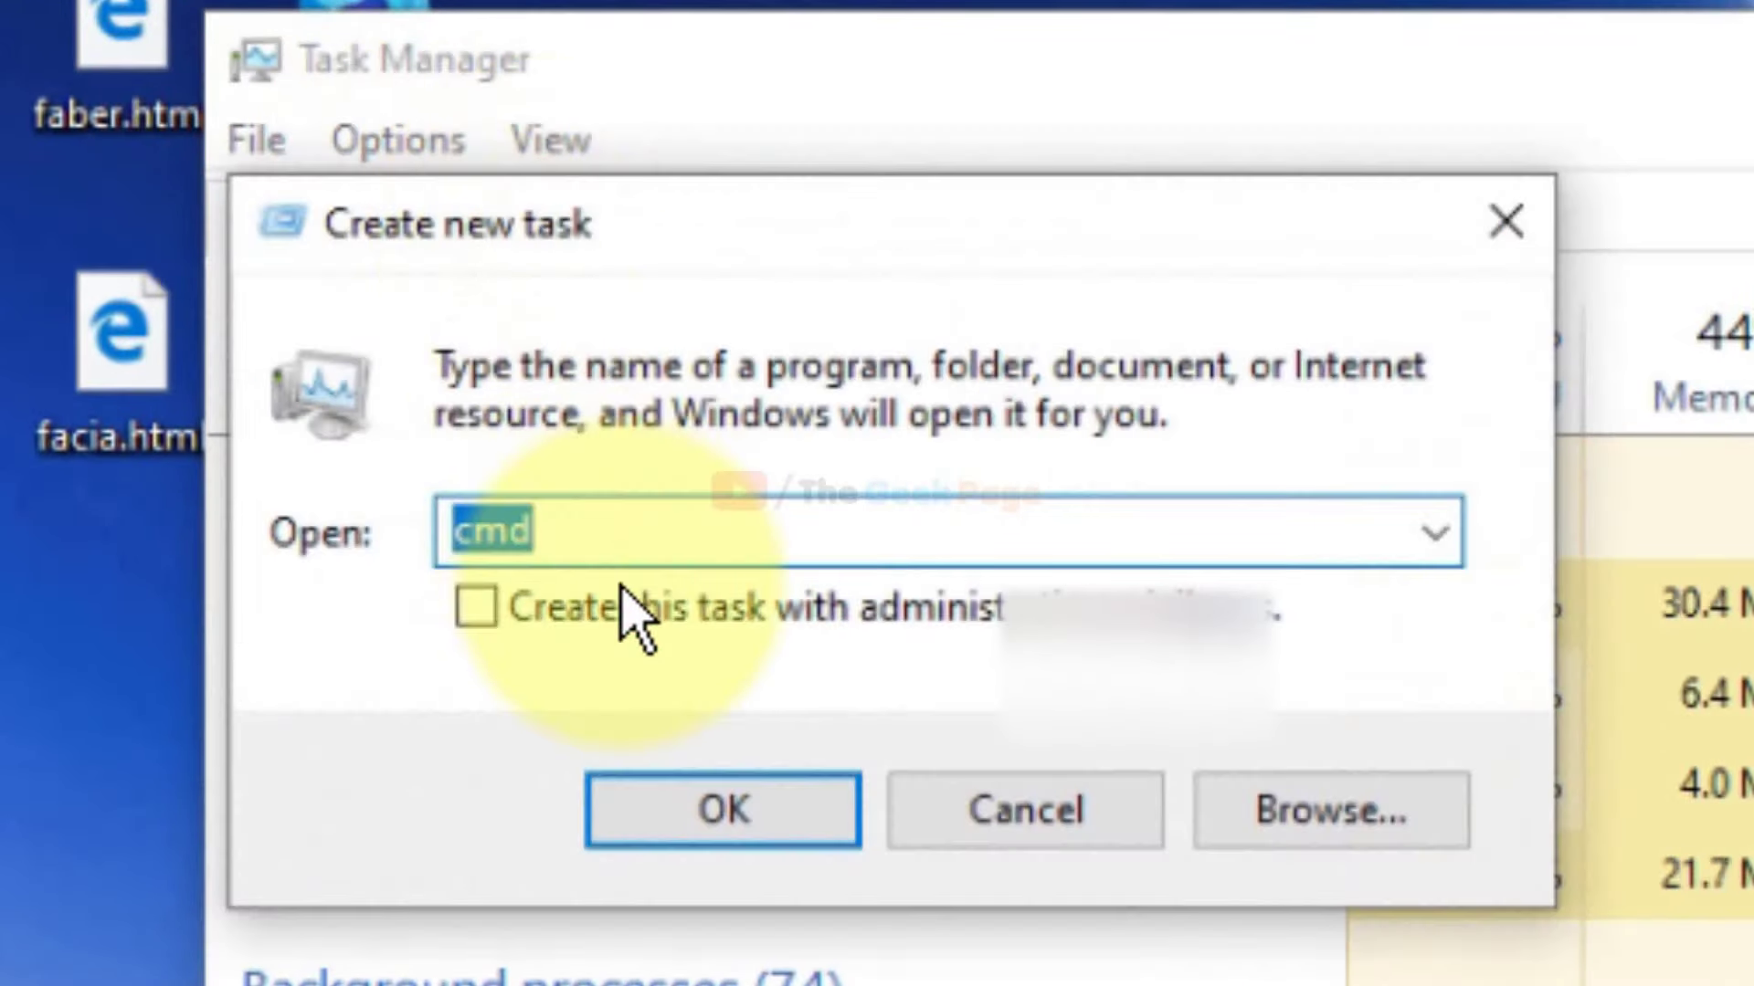
text(cmd)
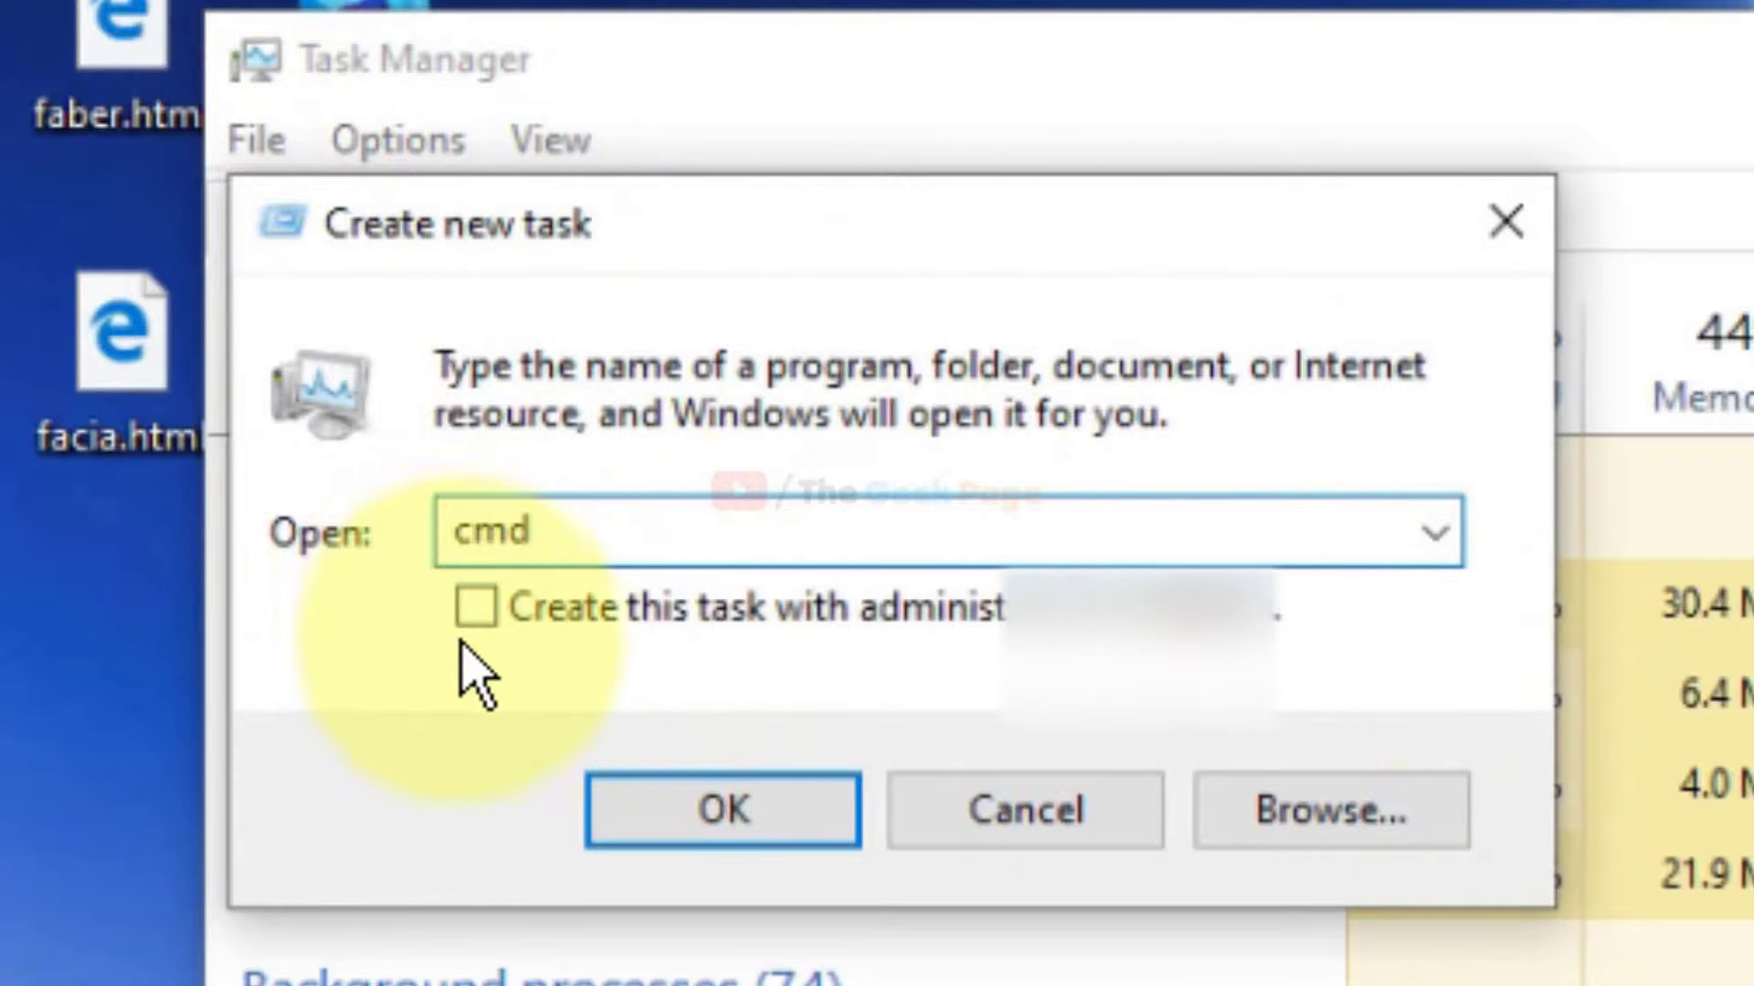
click(477, 610)
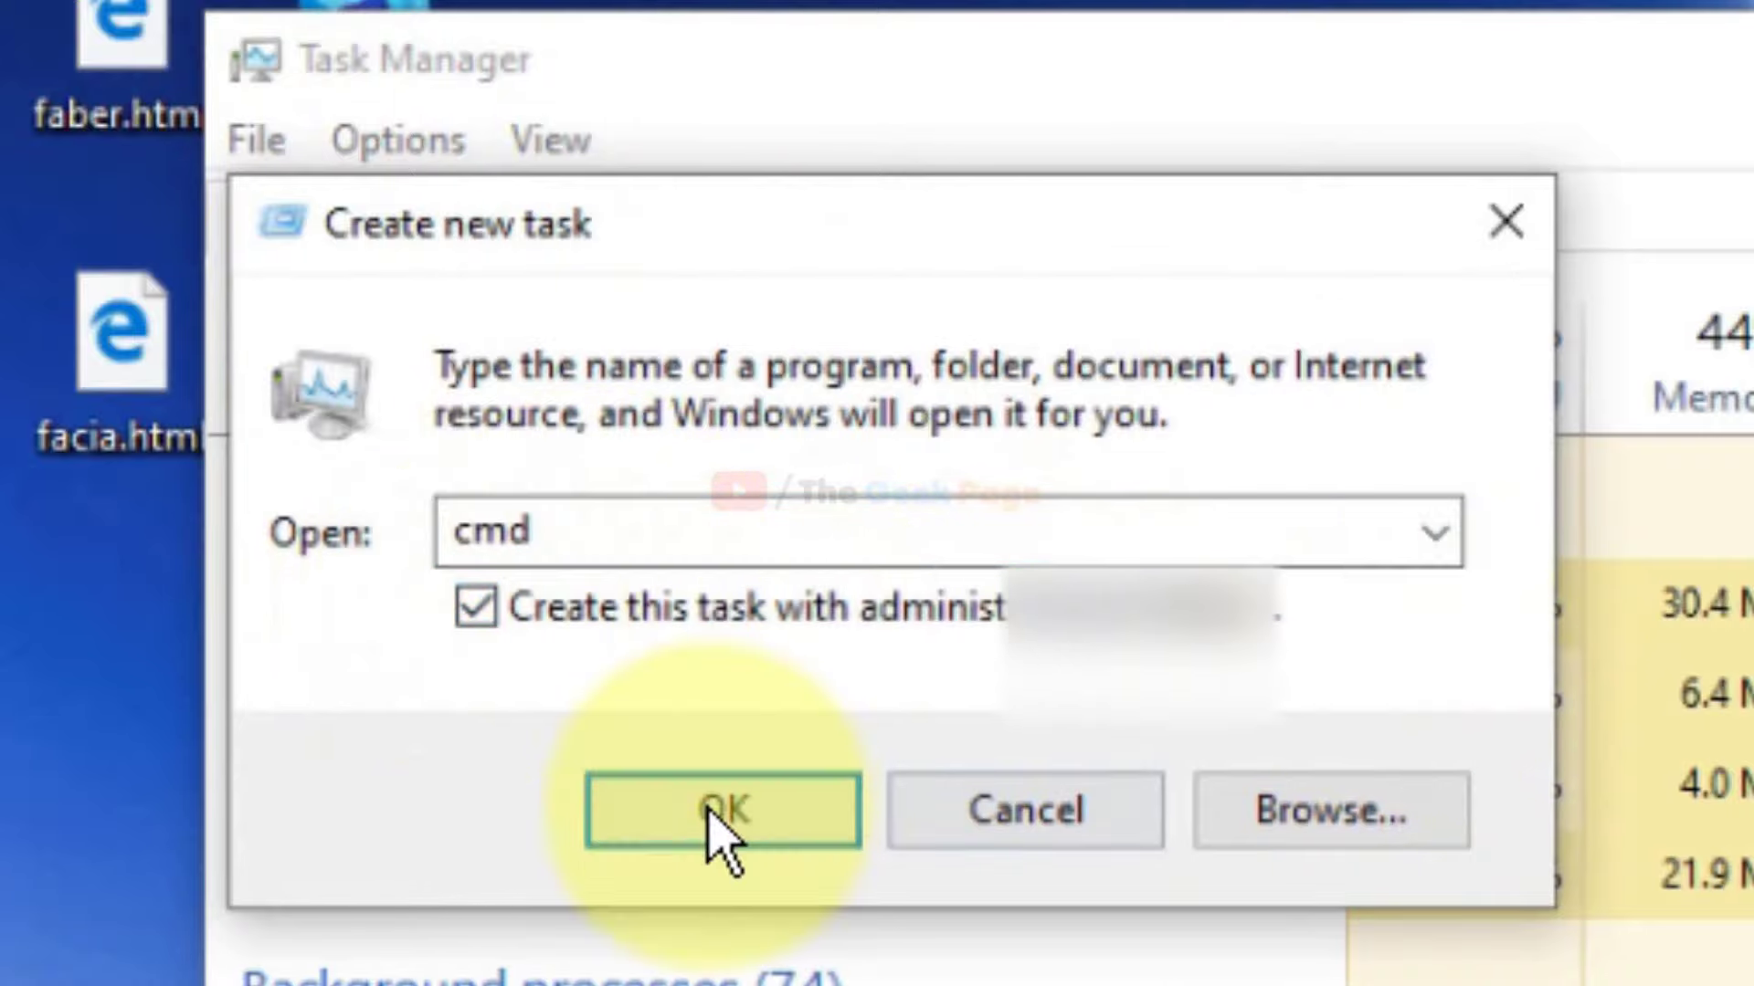
click(711, 807)
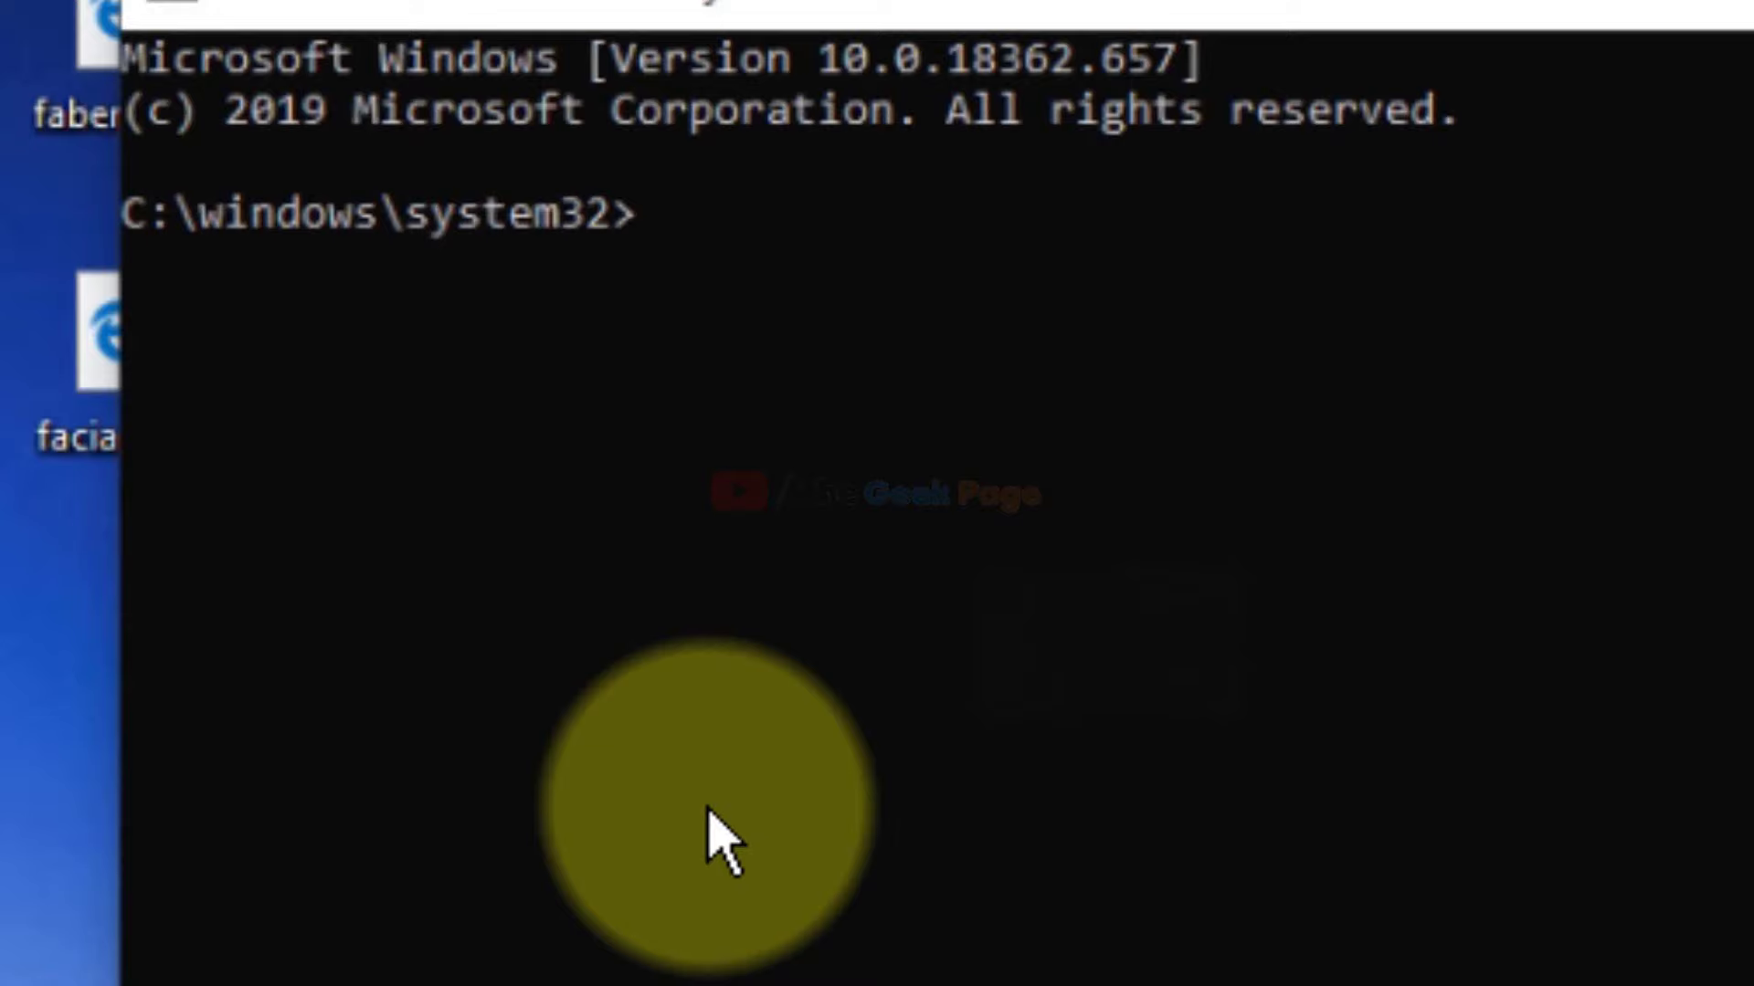
Enter 'netcfg -d' at the administrator prompt, correcting the mistyped '-0d'.
text(netc)
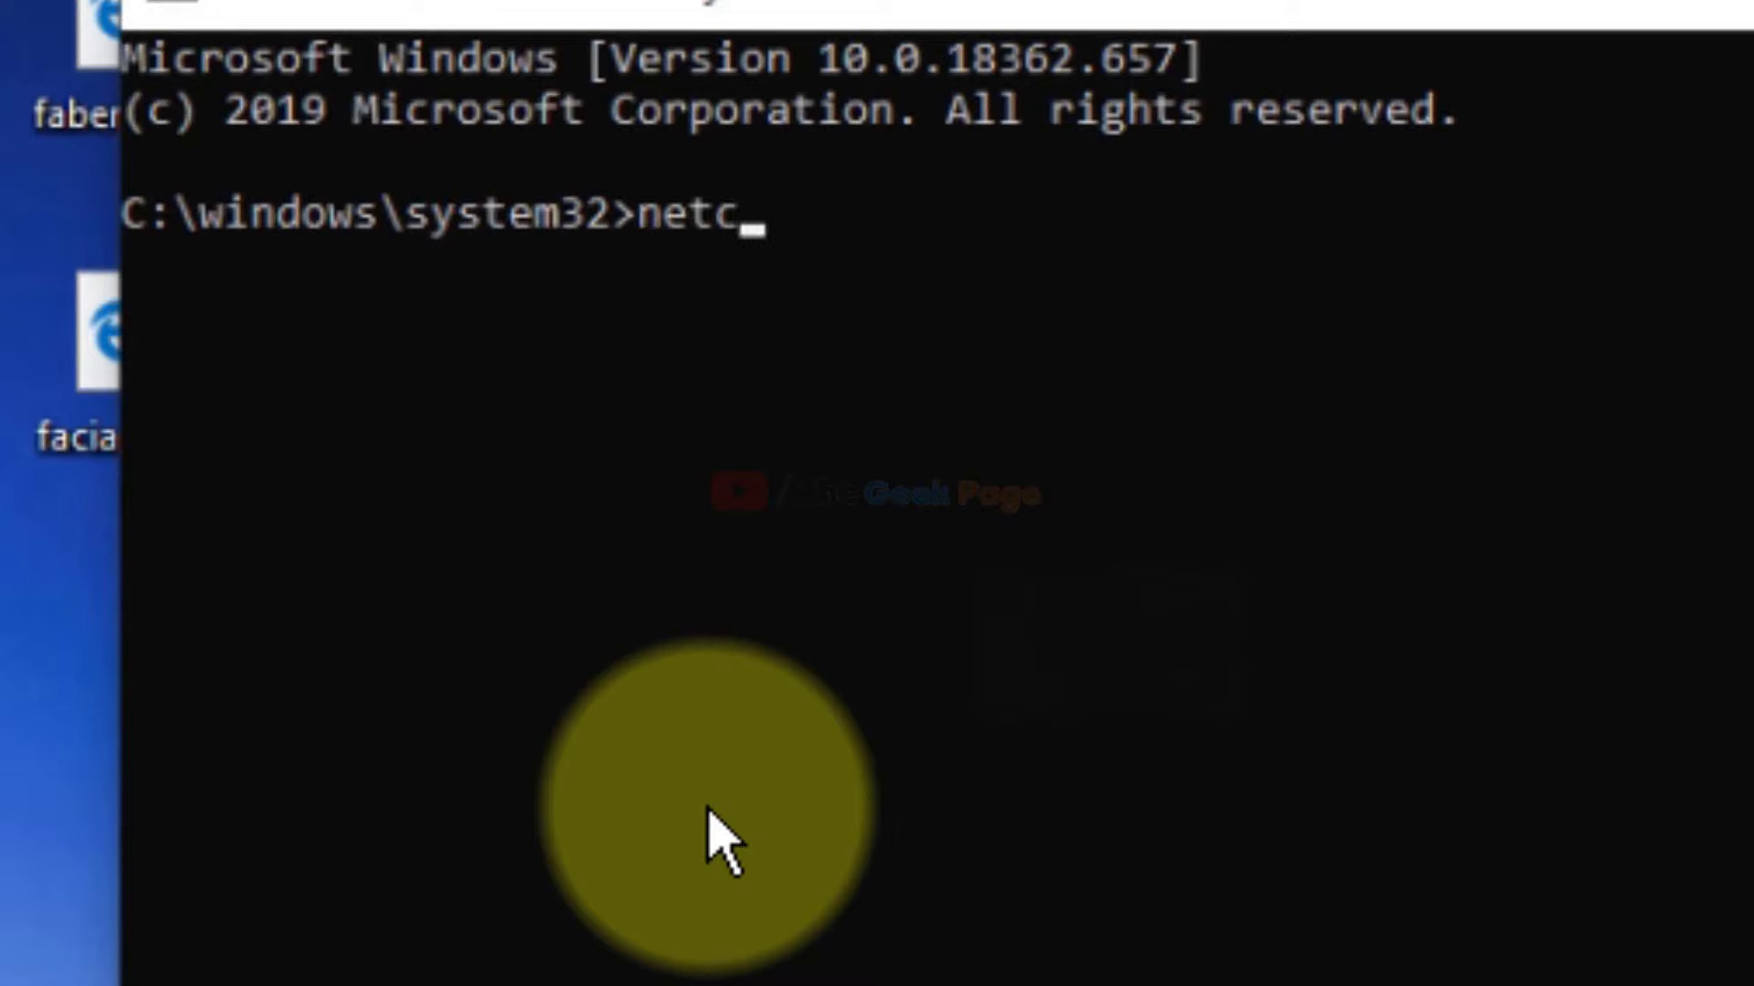
text(fg -0d)
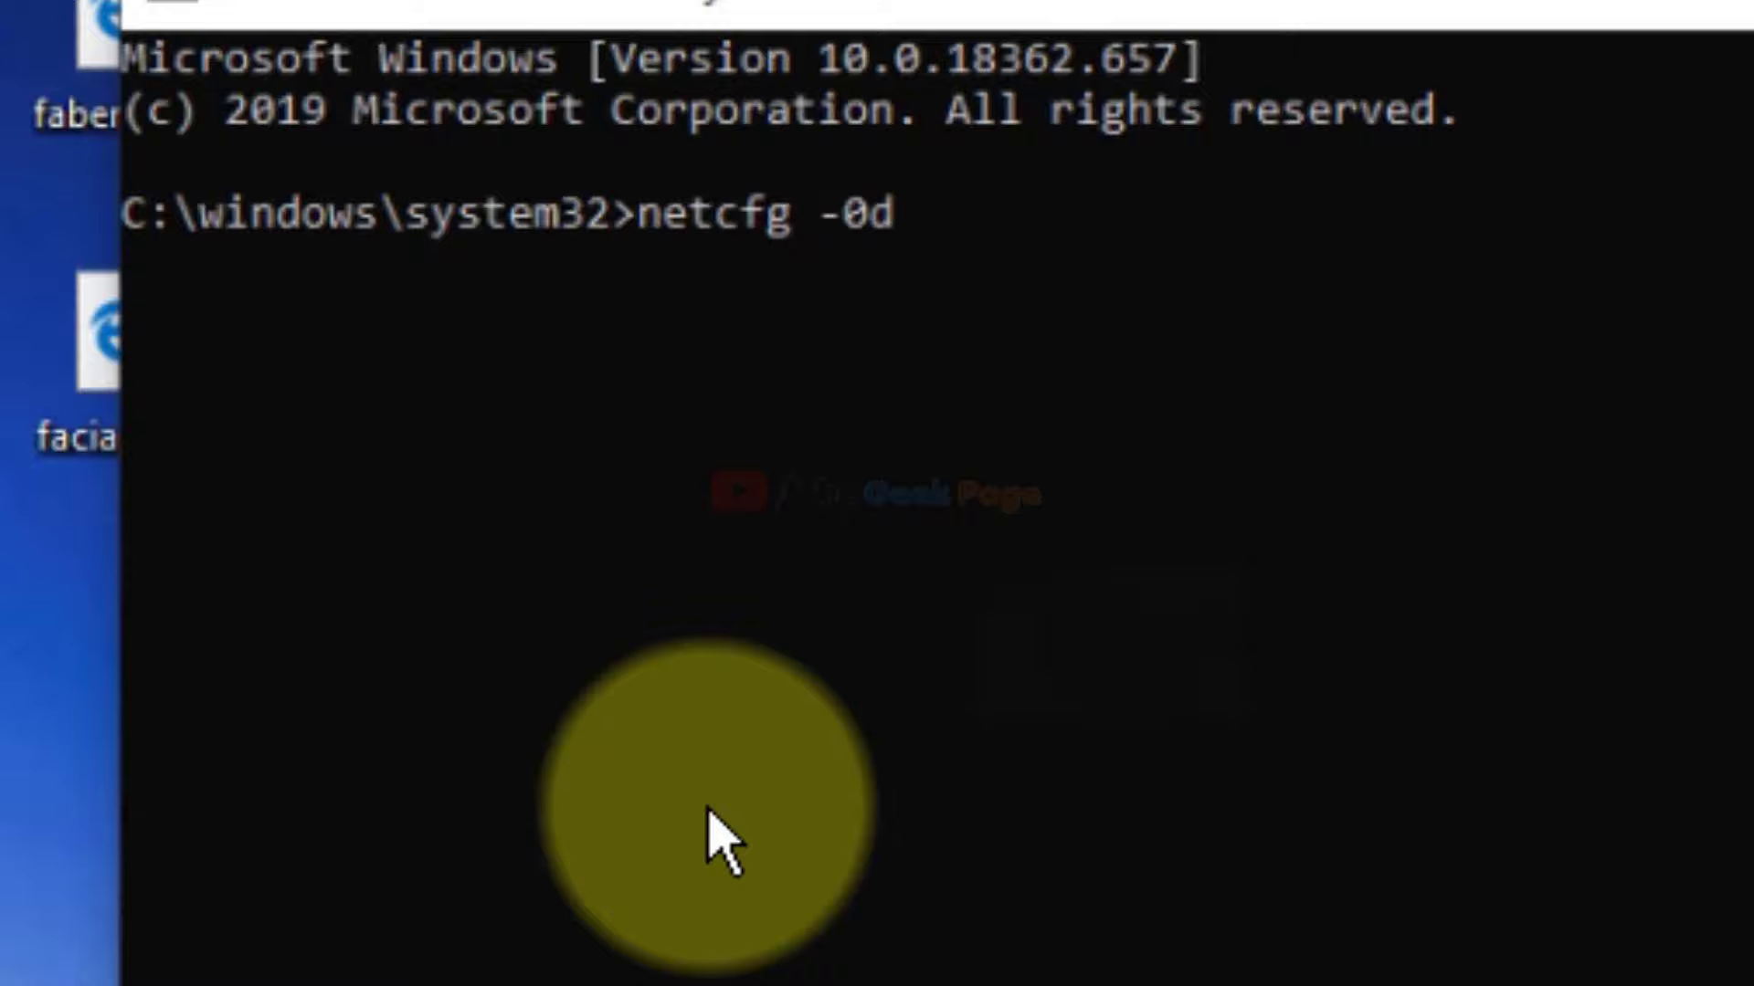
key(BackSpace)
key(BackSpace)
text(d)
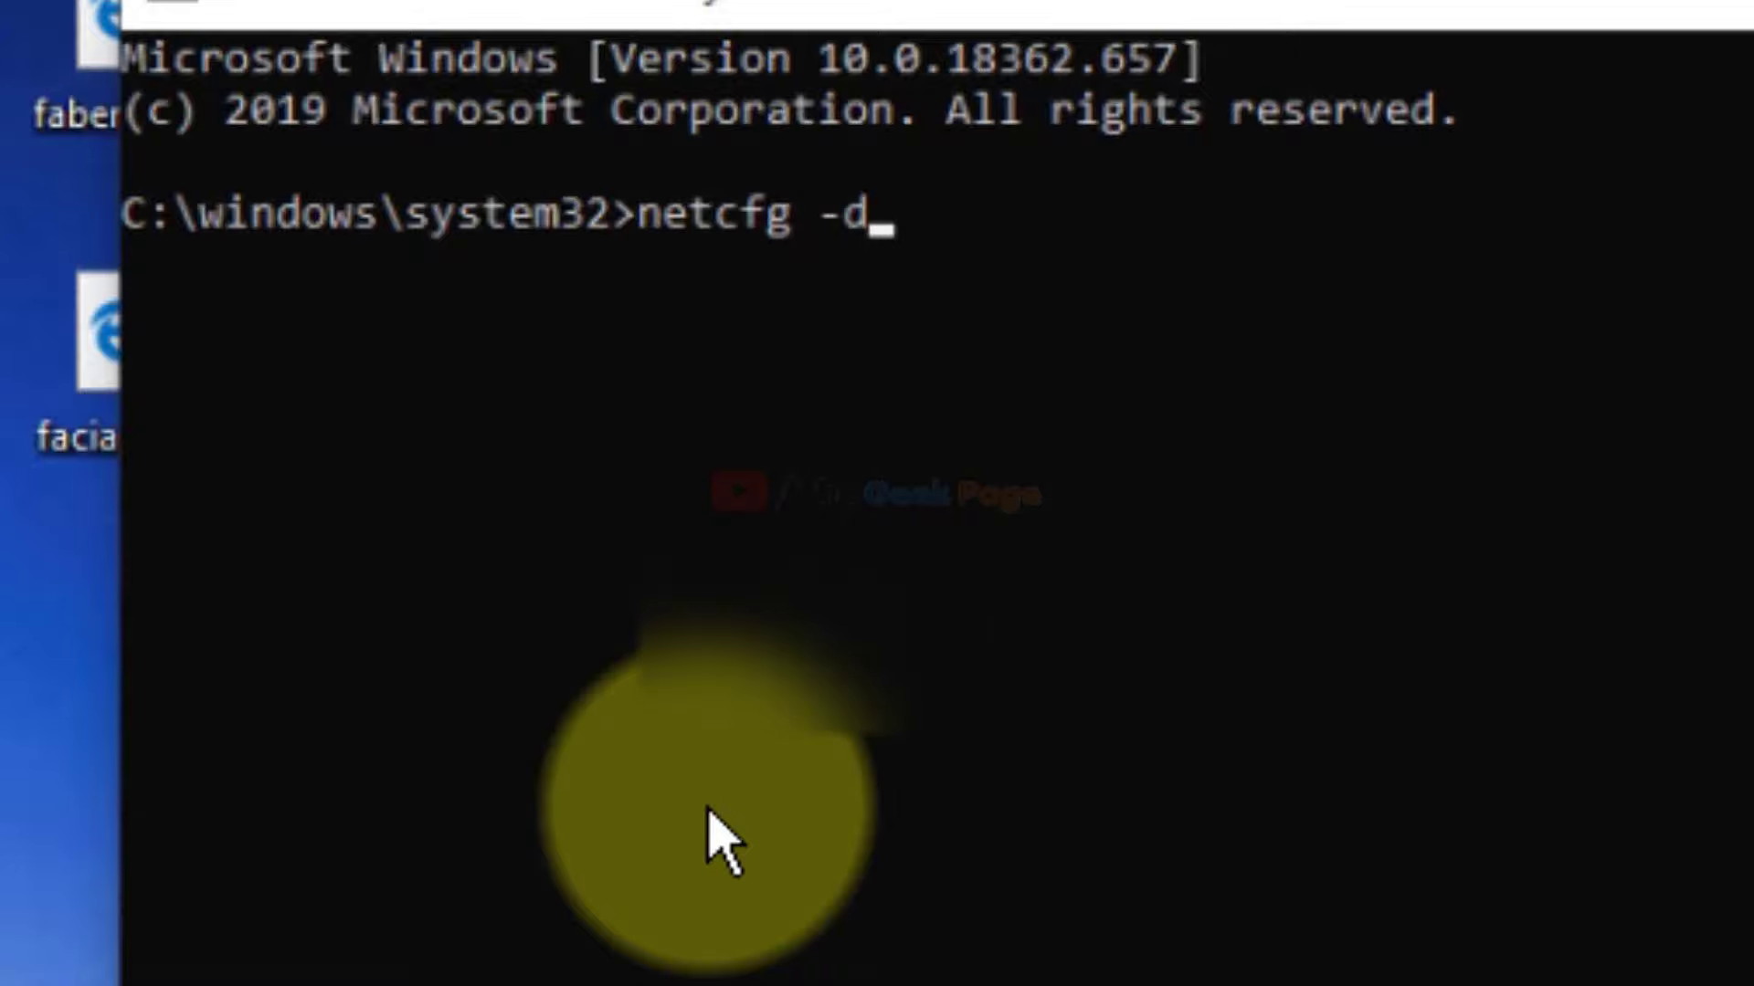